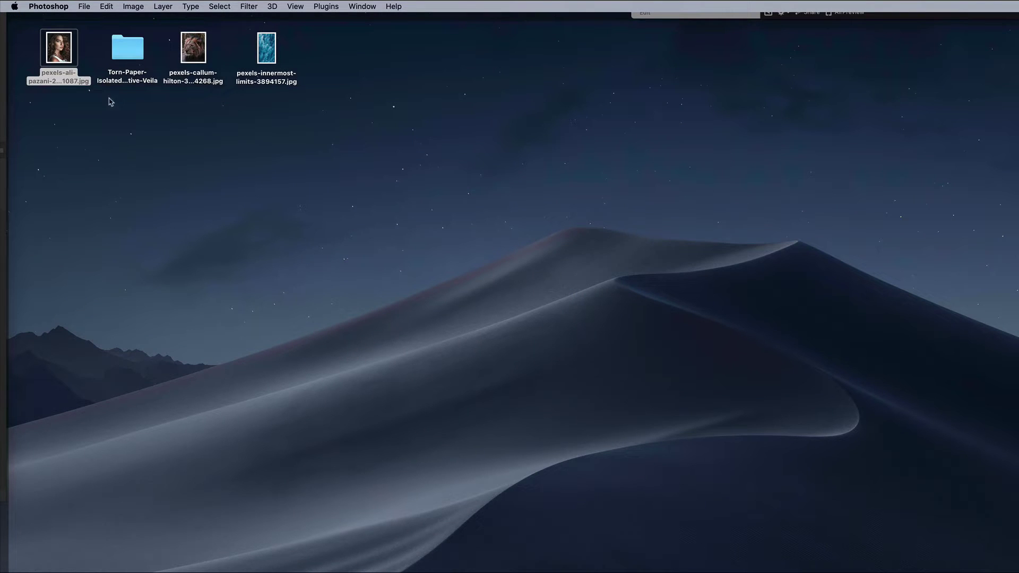
- Select Paper Rip 02.png and Paper Rip 07.png in the Torn-Paper Paper Rips PNG folder and bring up their context menu
{"action": "double_click", "coordinate": [131, 49]}
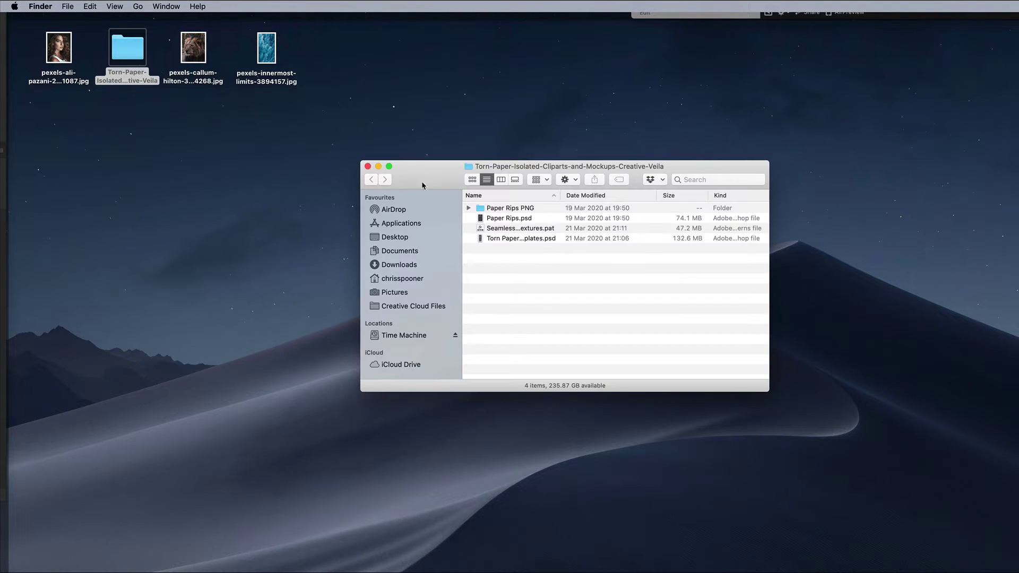
{"action": "double_click", "coordinate": [506, 208]}
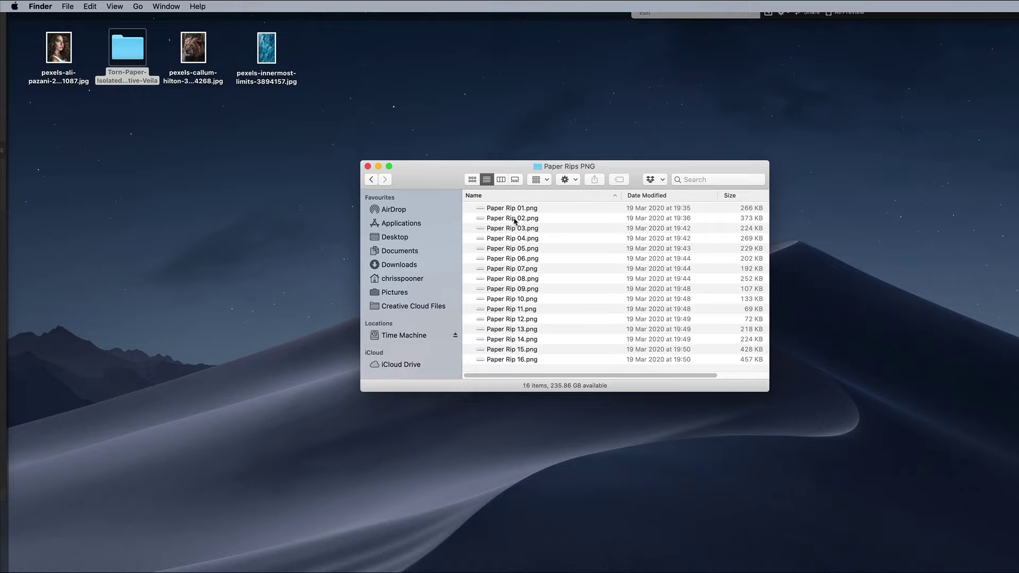
{"action": "left_click", "coordinate": [514, 219]}
{"action": "left_click", "coordinate": [514, 269], "text": "super"}
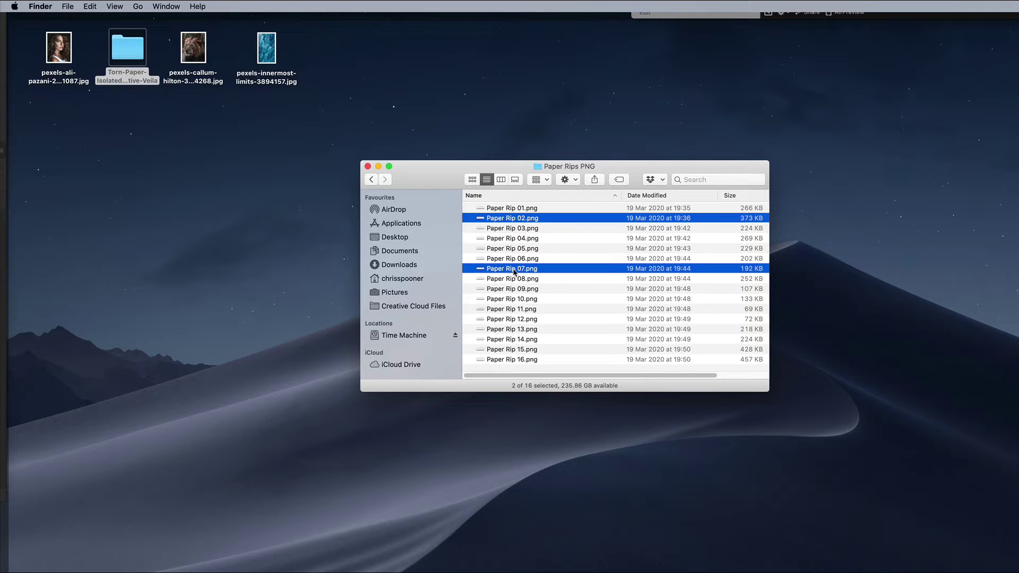
{"action": "right_click", "coordinate": [499, 272]}
- Open both strips in Photoshop, then copy Paper Rip 07 onto the portrait and close its file
{"action": "mouse_move", "coordinate": [545, 302]}
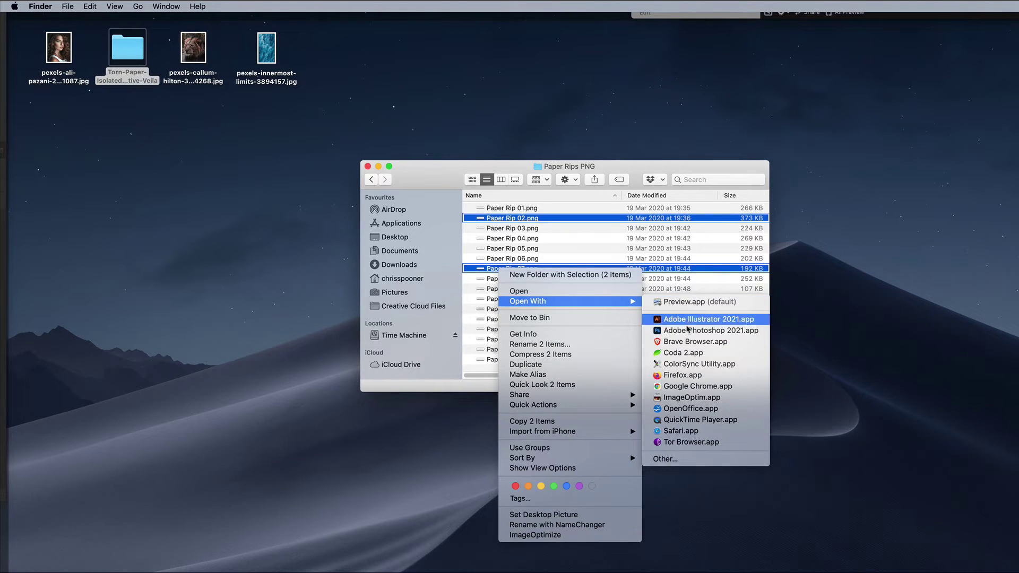
{"action": "left_click", "coordinate": [687, 330]}
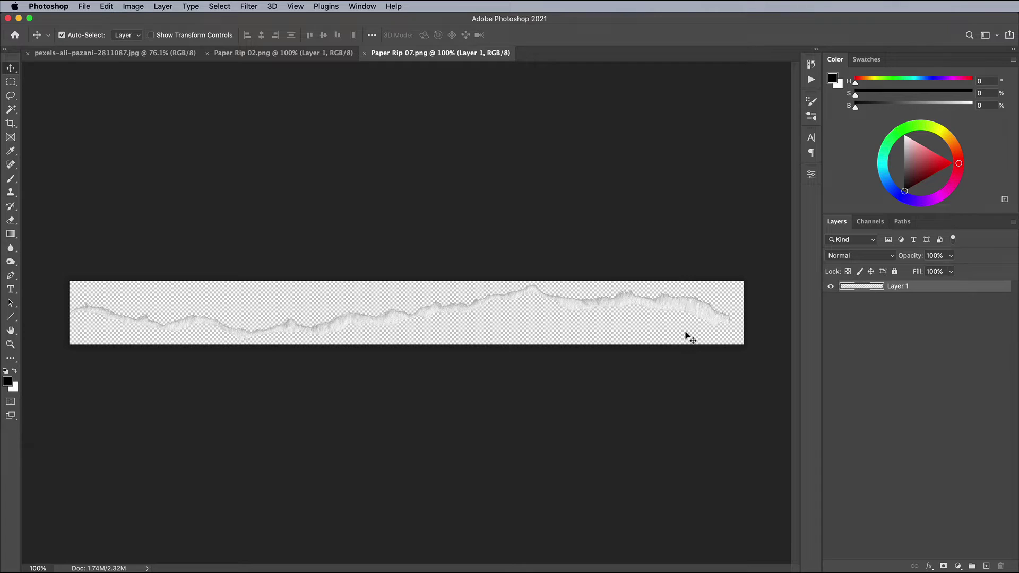
{"action": "left_click", "coordinate": [219, 7]}
{"action": "left_click", "coordinate": [222, 17]}
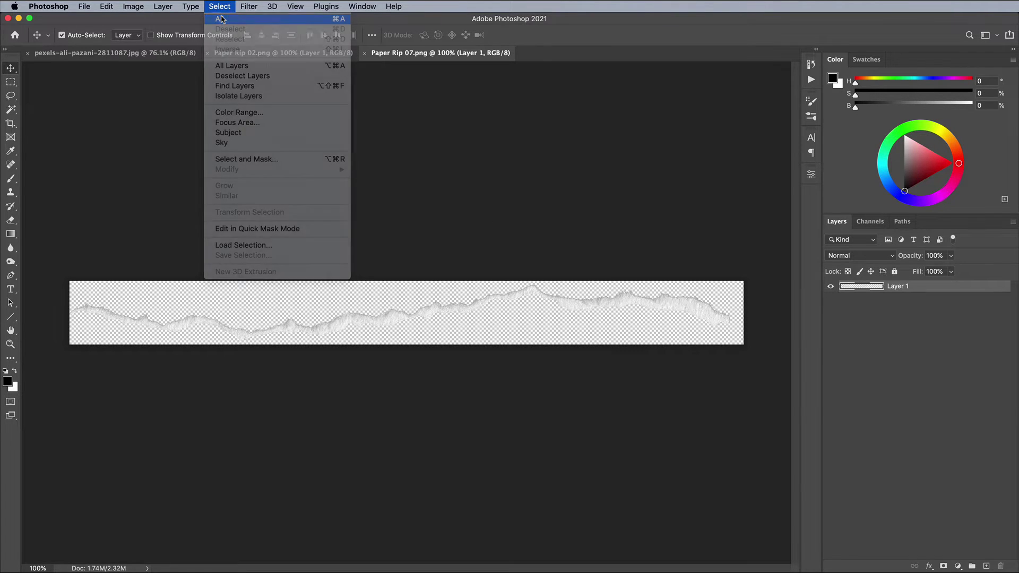
{"action": "left_click", "coordinate": [106, 6]}
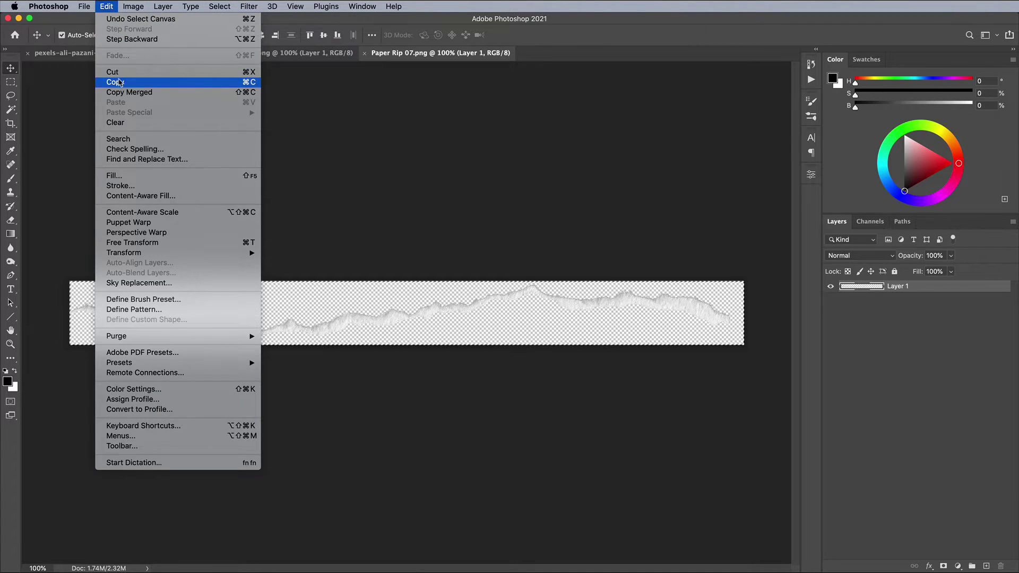
{"action": "left_click", "coordinate": [115, 82]}
{"action": "left_click", "coordinate": [84, 7]}
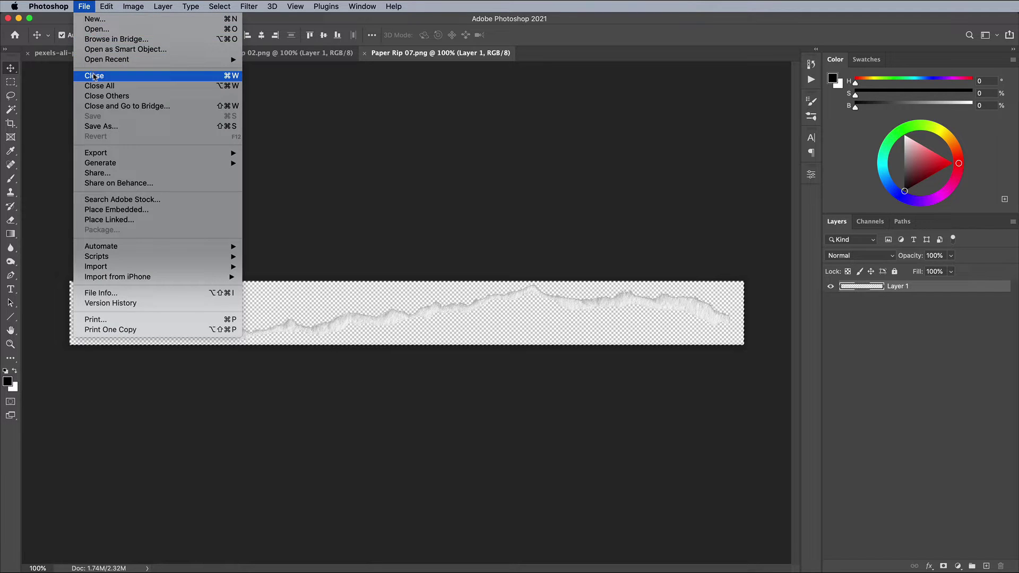
{"action": "left_click", "coordinate": [94, 75]}
{"action": "left_click", "coordinate": [99, 53]}
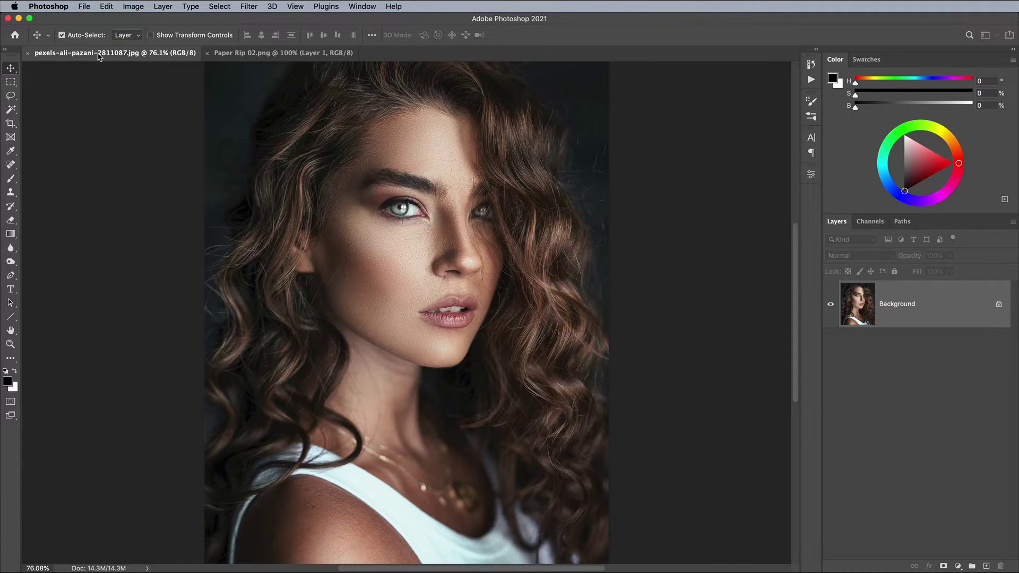
{"action": "left_click", "coordinate": [84, 6]}
{"action": "mouse_move", "coordinate": [110, 8]}
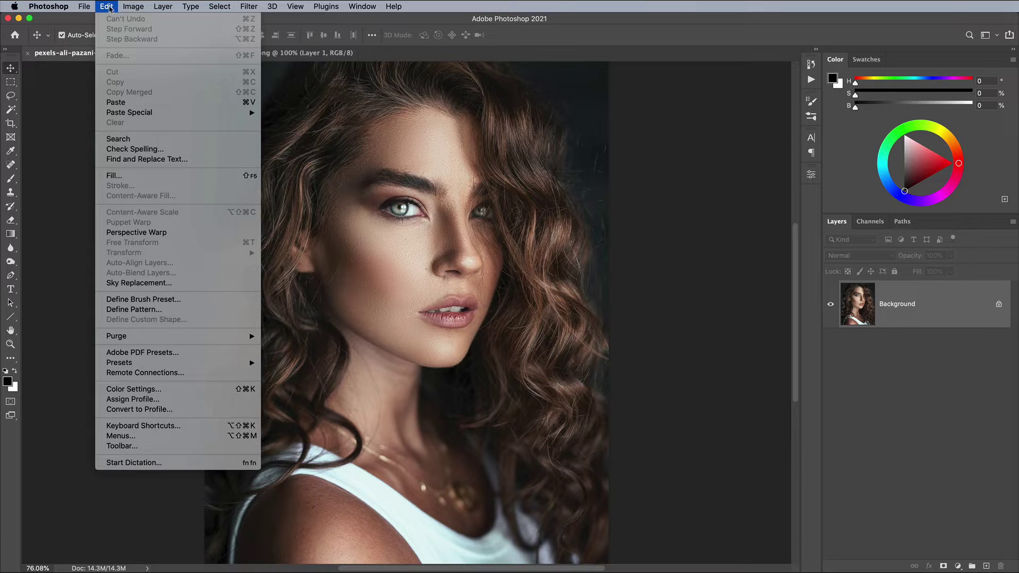
{"action": "left_click", "coordinate": [117, 103]}
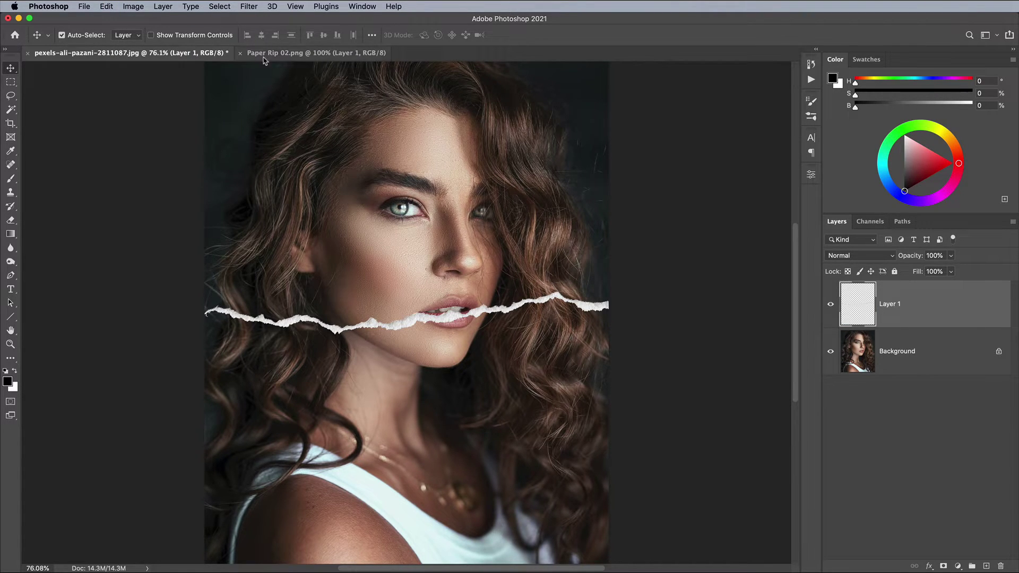
- Copy Paper Rip 02 onto the portrait as a second layer, close it, and view at 100%
{"action": "left_click", "coordinate": [284, 55]}
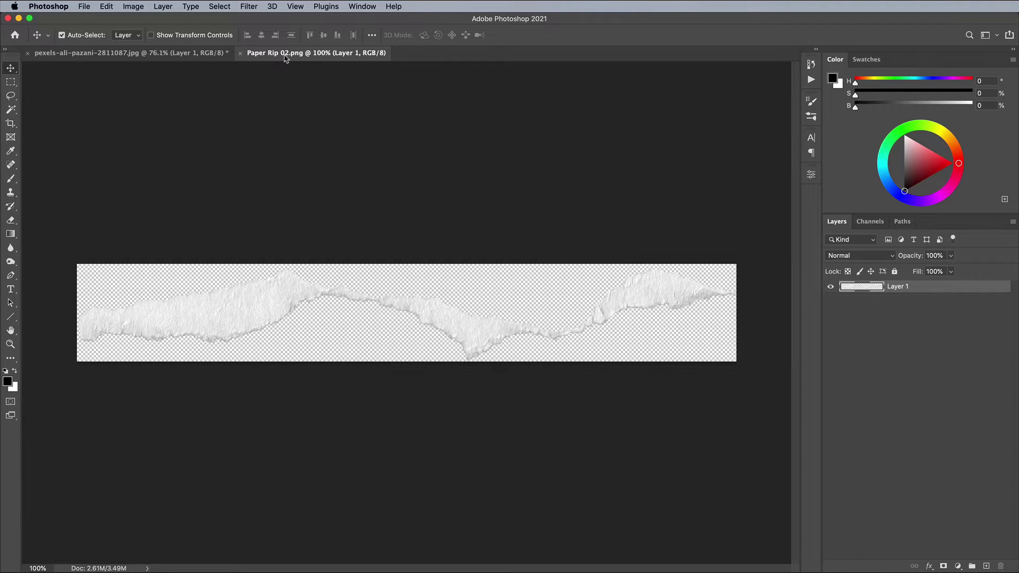
{"action": "key", "text": "super+a"}
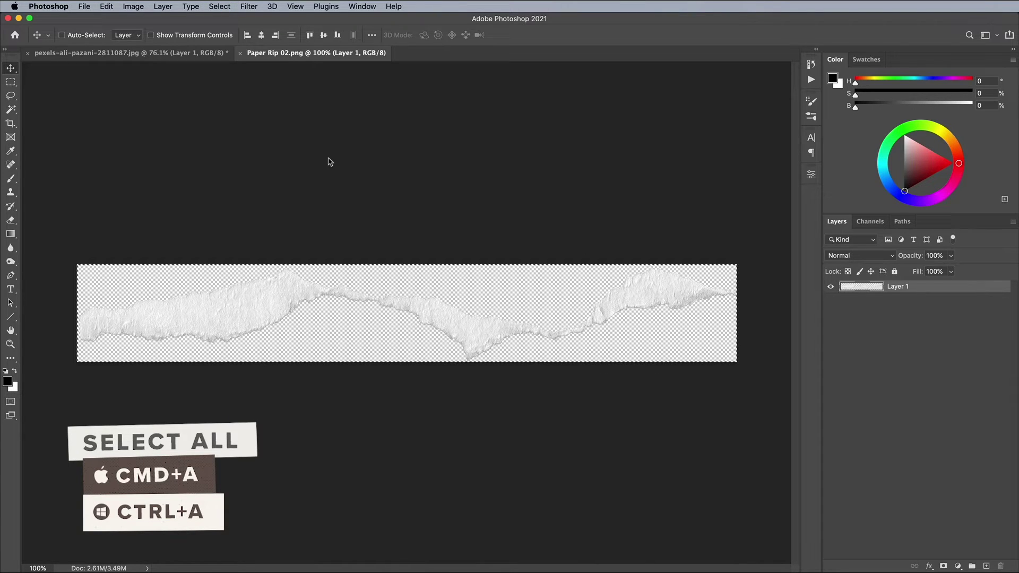
{"action": "key", "text": "super+c"}
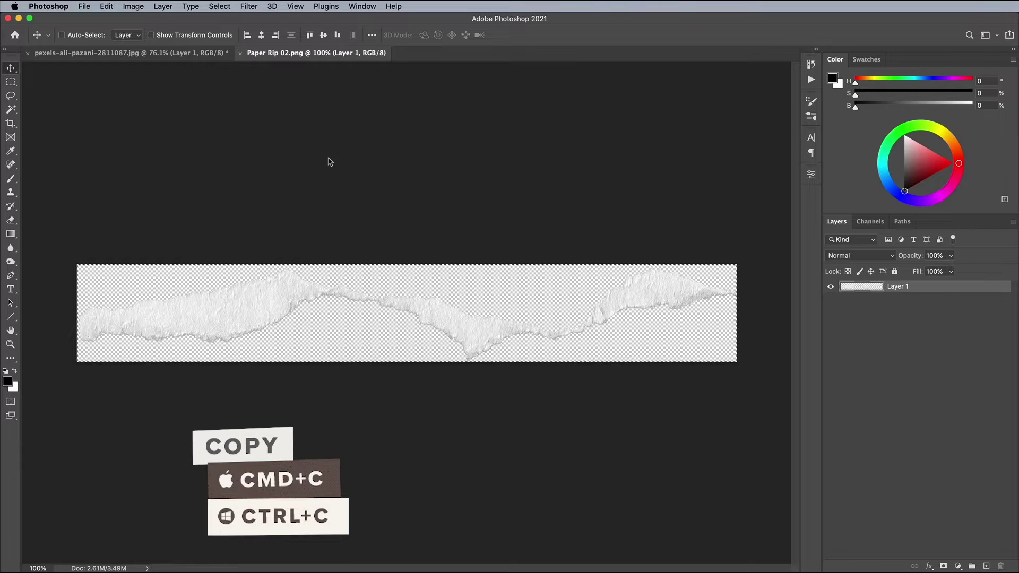
{"action": "key", "text": "super+w"}
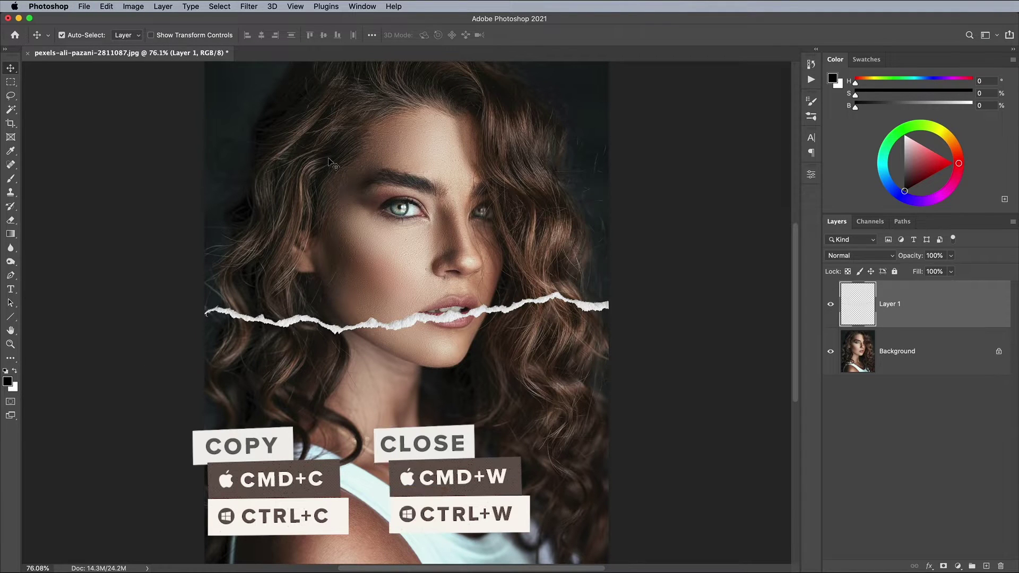
{"action": "key", "text": "super+v"}
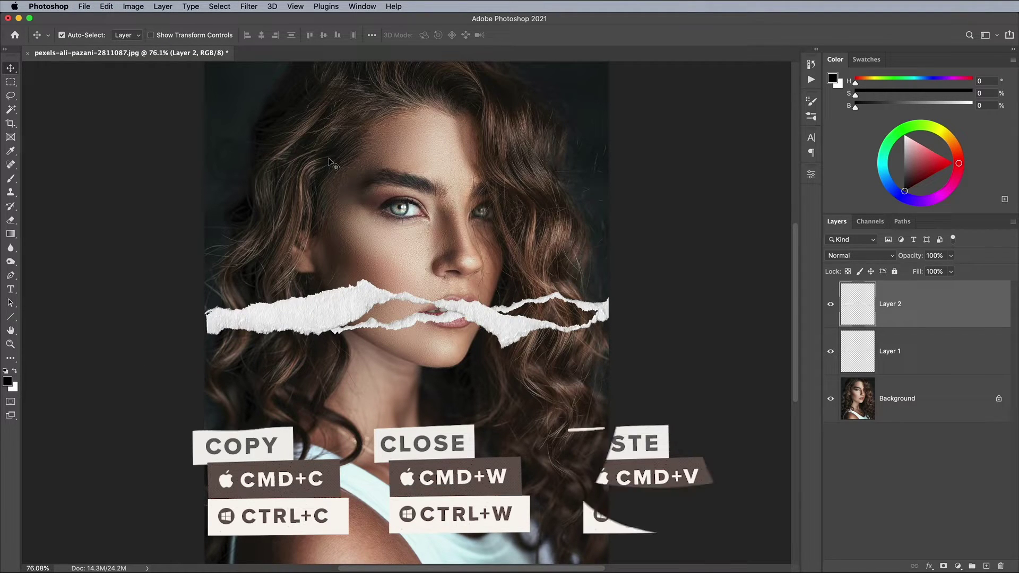
{"action": "key", "text": "super+1"}
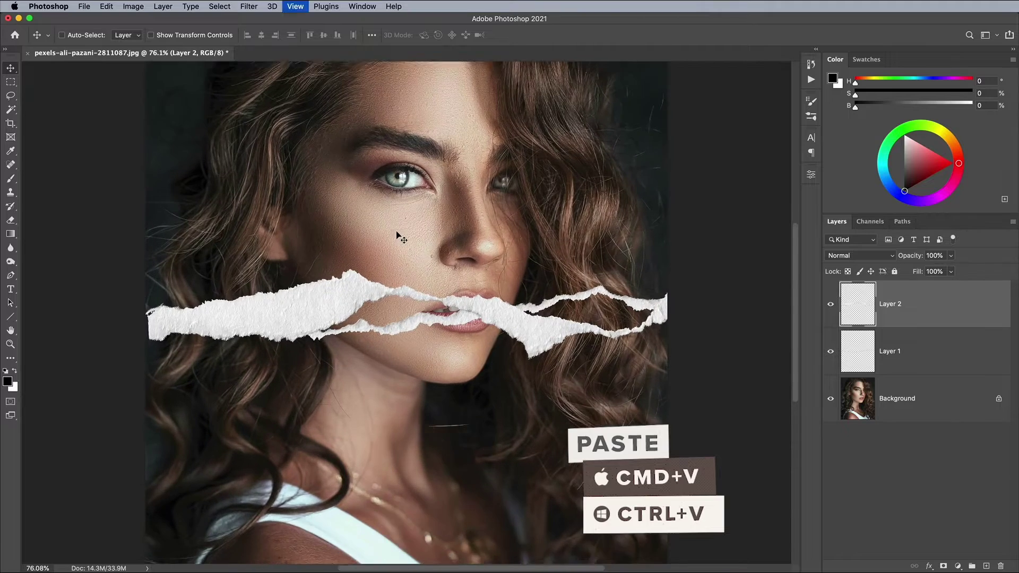
- Scale and move the Layer 2 strip across the eyebrows and commit the transform
{"action": "key", "text": "super+t"}
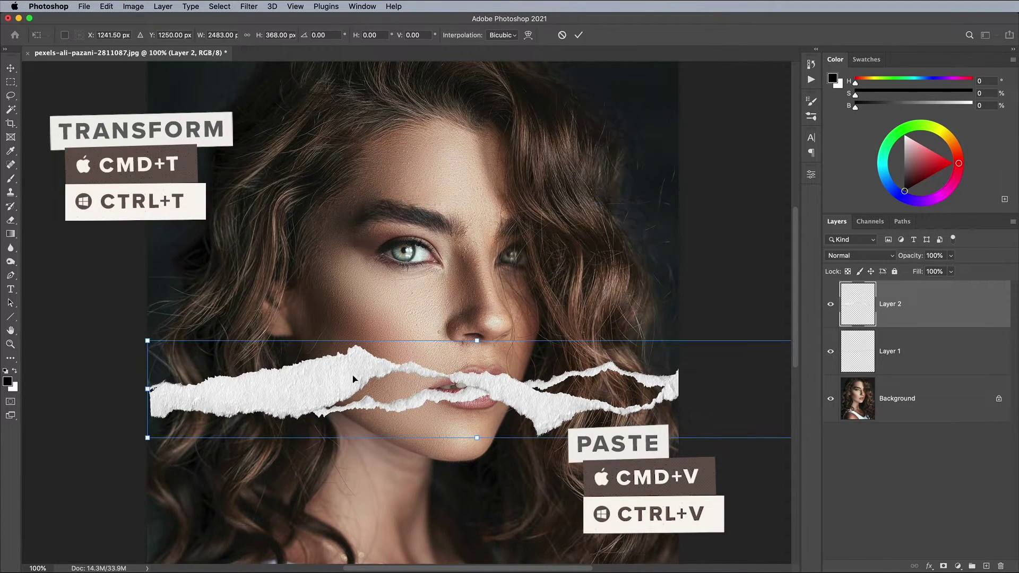
{"action": "left_click_drag", "start_coordinate": [345, 372], "coordinate": [329, 180]}
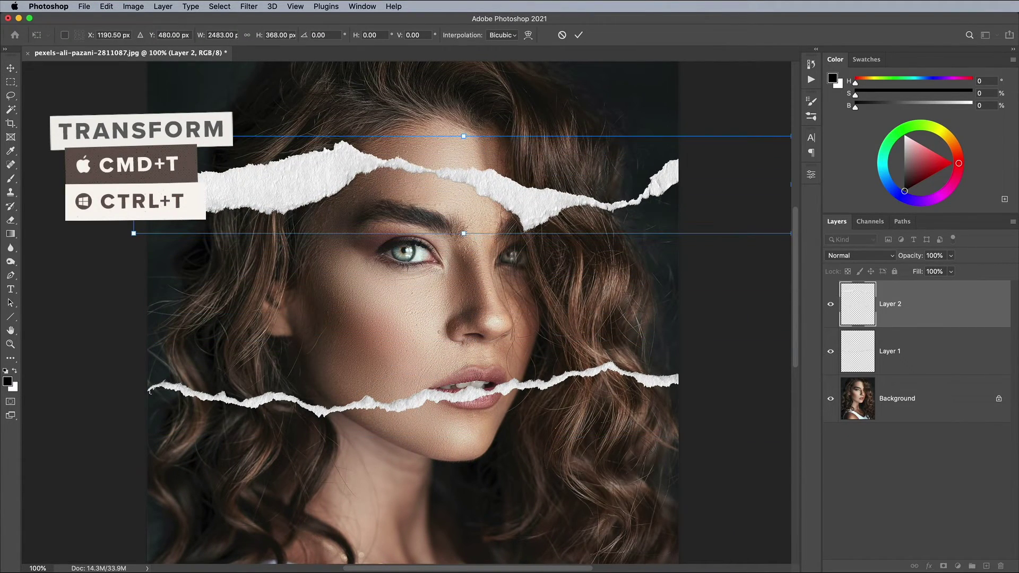
{"action": "left_click_drag", "start_coordinate": [134, 136], "coordinate": [295, 162]}
{"action": "left_click_drag", "start_coordinate": [429, 213], "coordinate": [274, 197]}
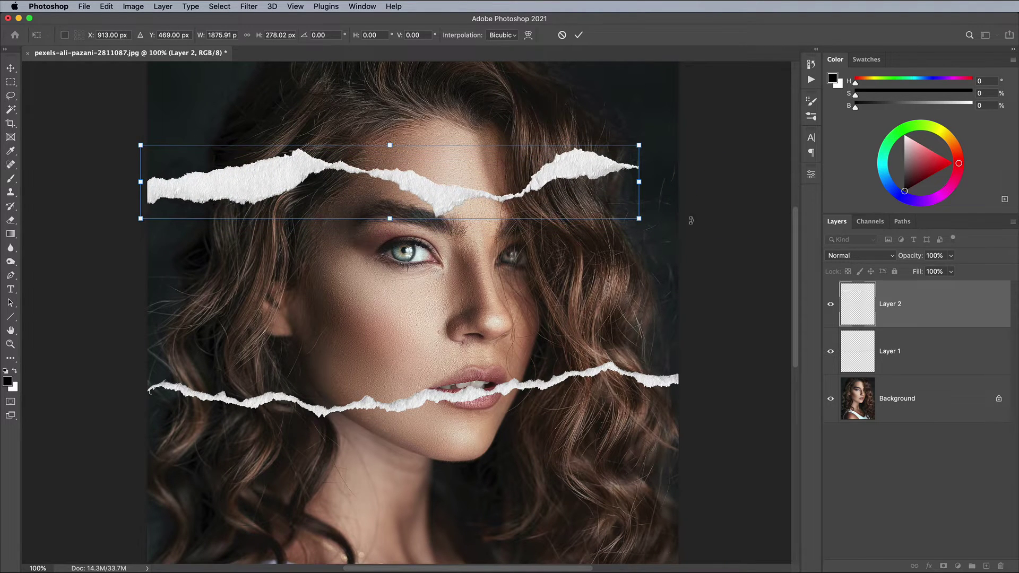
{"action": "left_click_drag", "start_coordinate": [638, 218], "coordinate": [684, 225]}
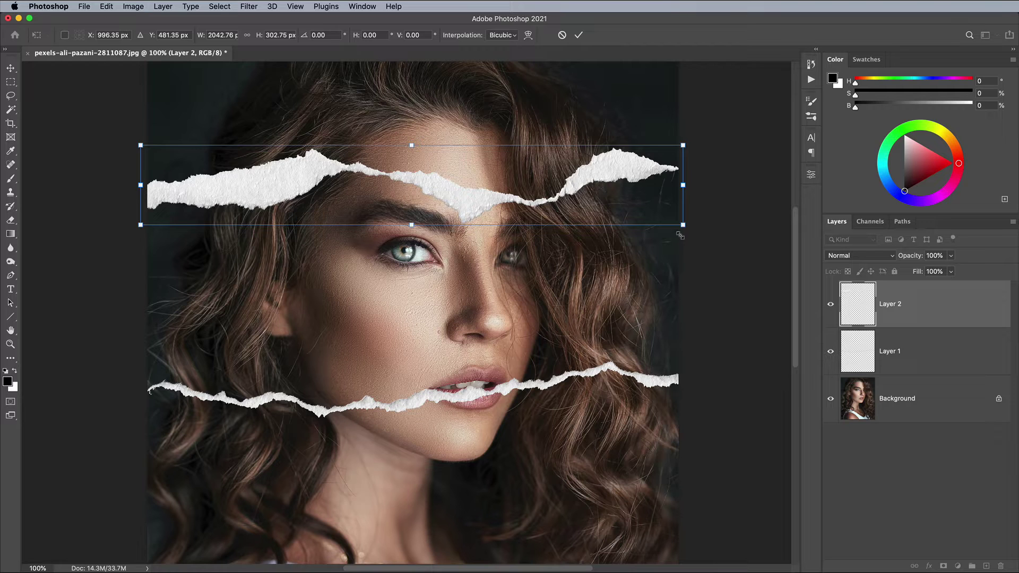
{"action": "mouse_move", "coordinate": [475, 191]}
{"action": "left_mouse_down"}
{"action": "mouse_move", "coordinate": [477, 200]}
{"action": "mouse_move", "coordinate": [477, 184]}
{"action": "left_mouse_up"}
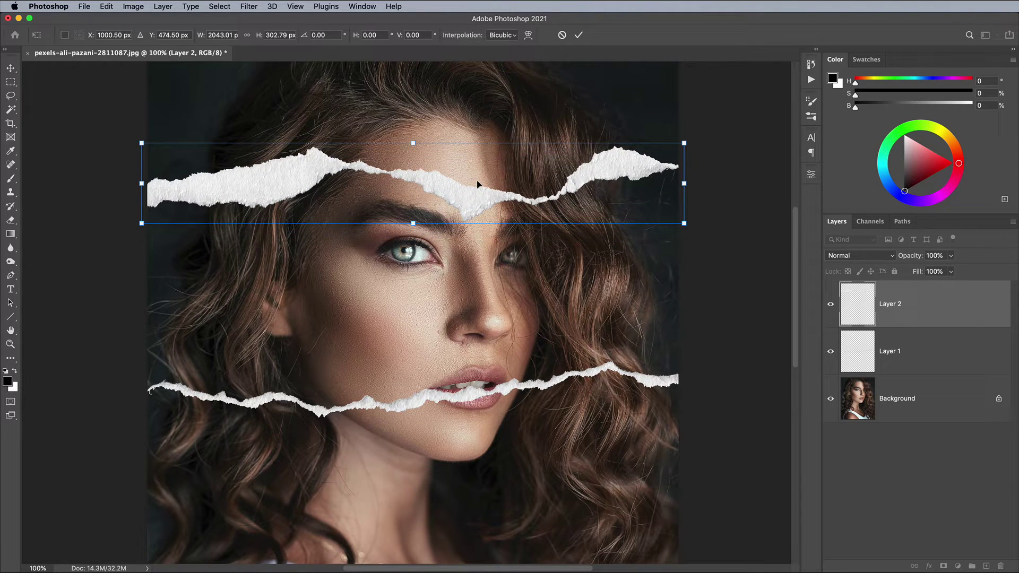
{"action": "key", "text": "Return"}
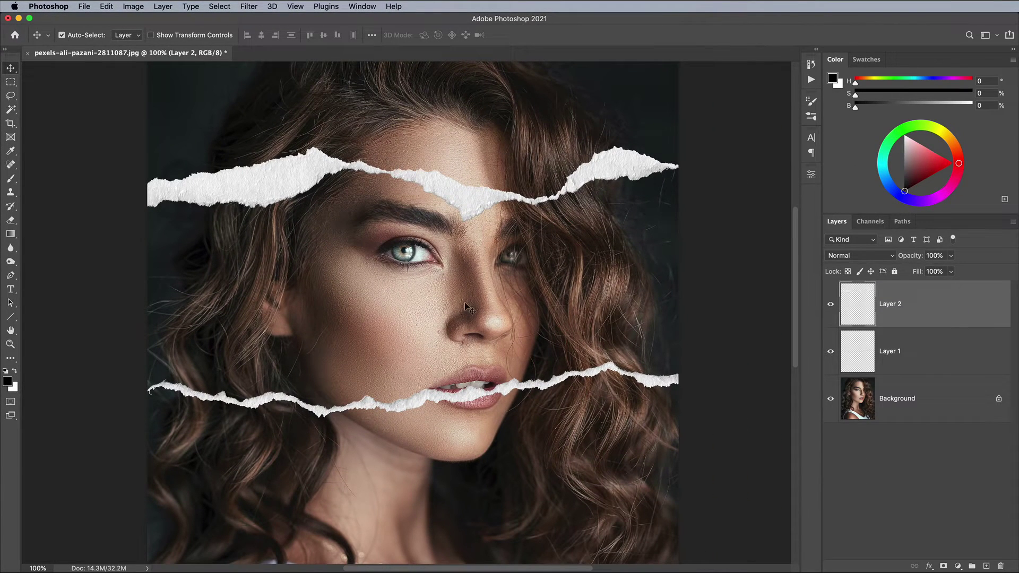
- Rotate the Layer 1 strip 180°, tilt it slightly, and place it beneath the eyes
{"action": "left_click", "coordinate": [435, 396]}
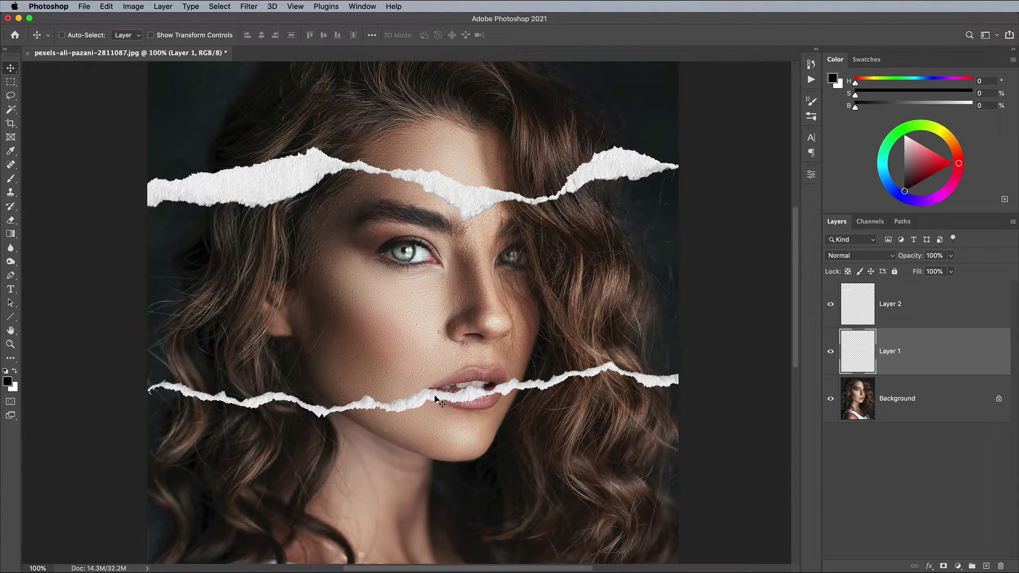
{"action": "key", "text": "super+t"}
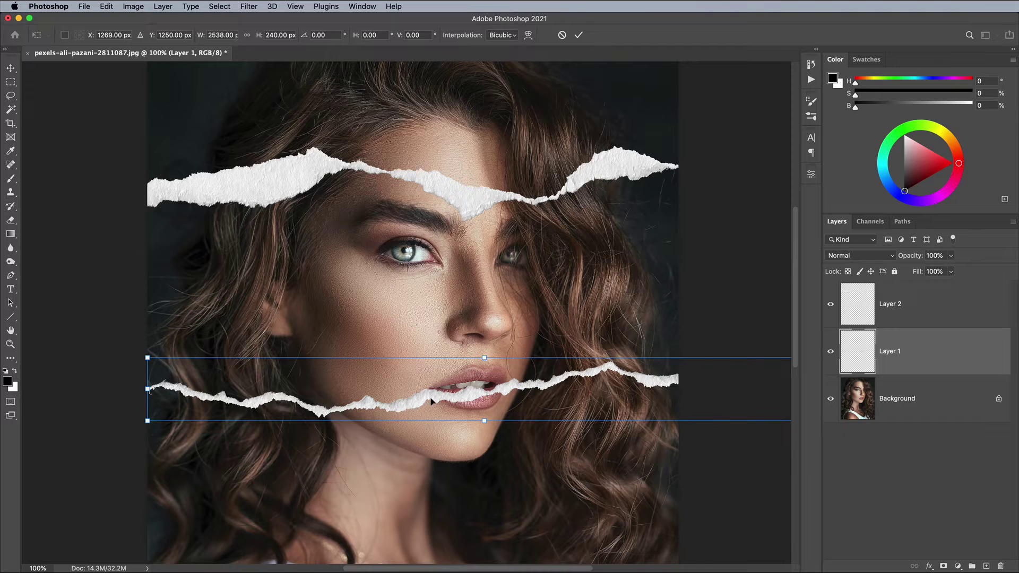
{"action": "left_click_drag", "start_coordinate": [494, 334], "coordinate": [452, 467]}
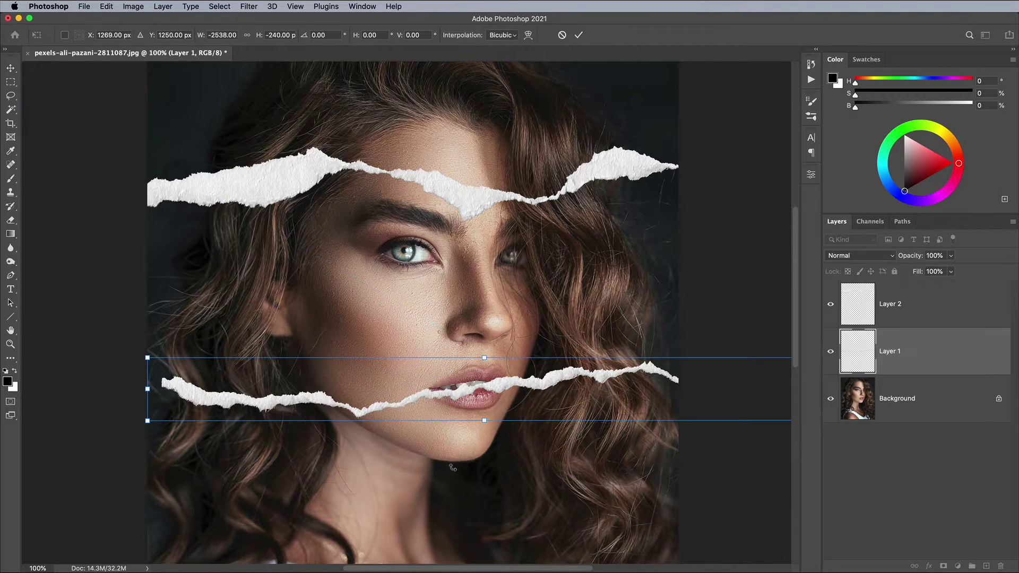
{"action": "left_click_drag", "start_coordinate": [449, 419], "coordinate": [445, 330]}
{"action": "mouse_move", "coordinate": [461, 266]}
{"action": "left_mouse_down"}
{"action": "mouse_move", "coordinate": [471, 258]}
{"action": "mouse_move", "coordinate": [460, 250]}
{"action": "left_mouse_up"}
{"action": "left_click_drag", "start_coordinate": [450, 291], "coordinate": [446, 305]}
{"action": "key", "text": "Return"}
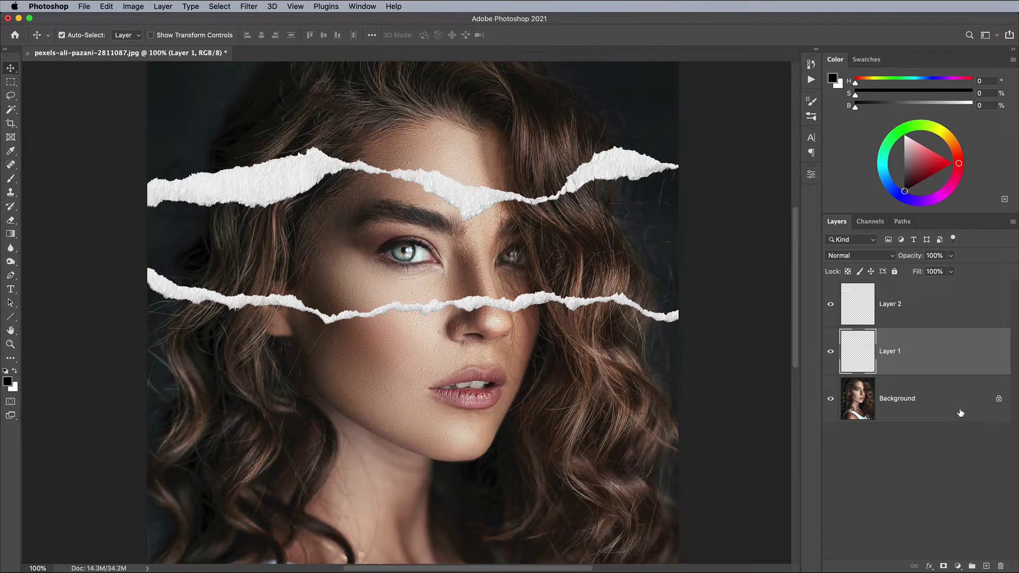
- Add a default Black & White adjustment layer directly above the Background layer
{"action": "left_click", "coordinate": [957, 412]}
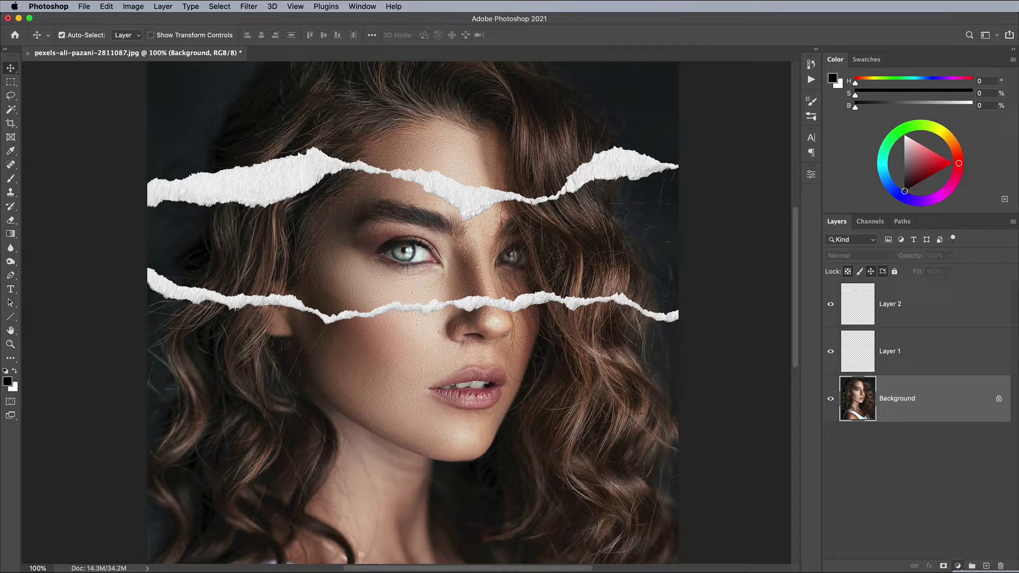
{"action": "left_click", "coordinate": [957, 566]}
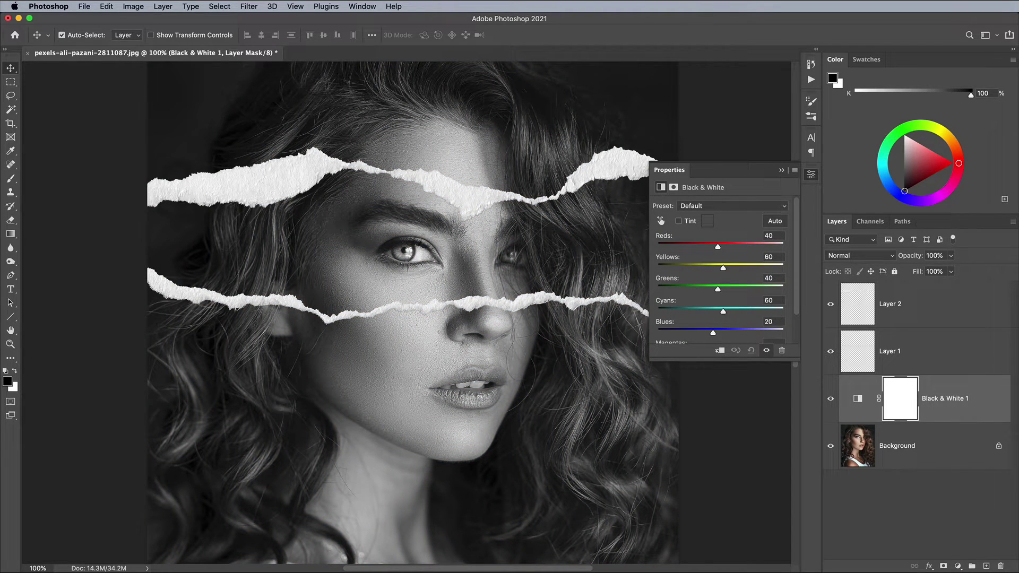
{"action": "left_click", "coordinate": [811, 175]}
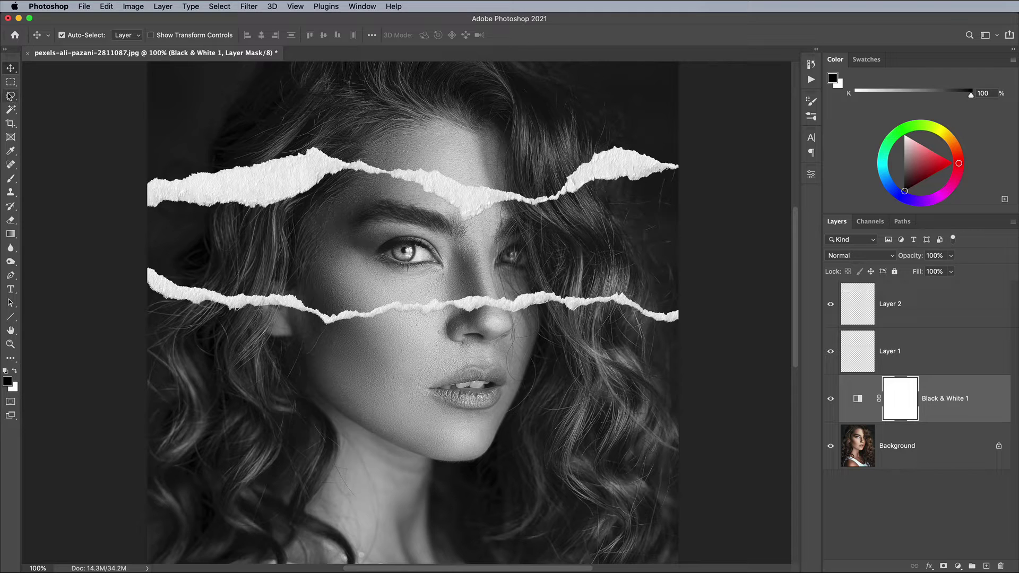
- Switch to the Polygonal Lasso Tool and zoom in on the strips' left end
{"action": "left_click", "coordinate": [11, 95]}
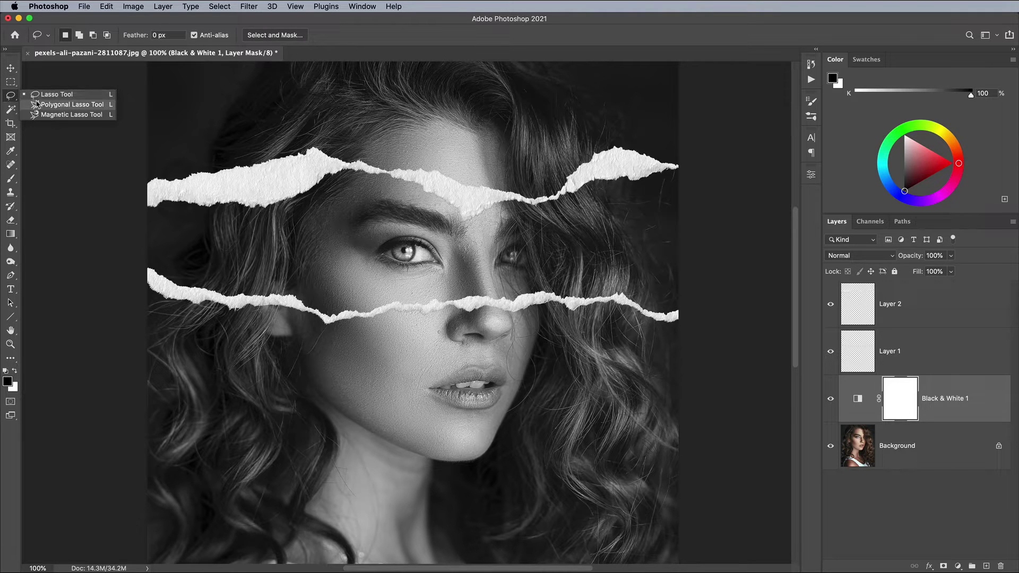
{"action": "left_click", "coordinate": [37, 104]}
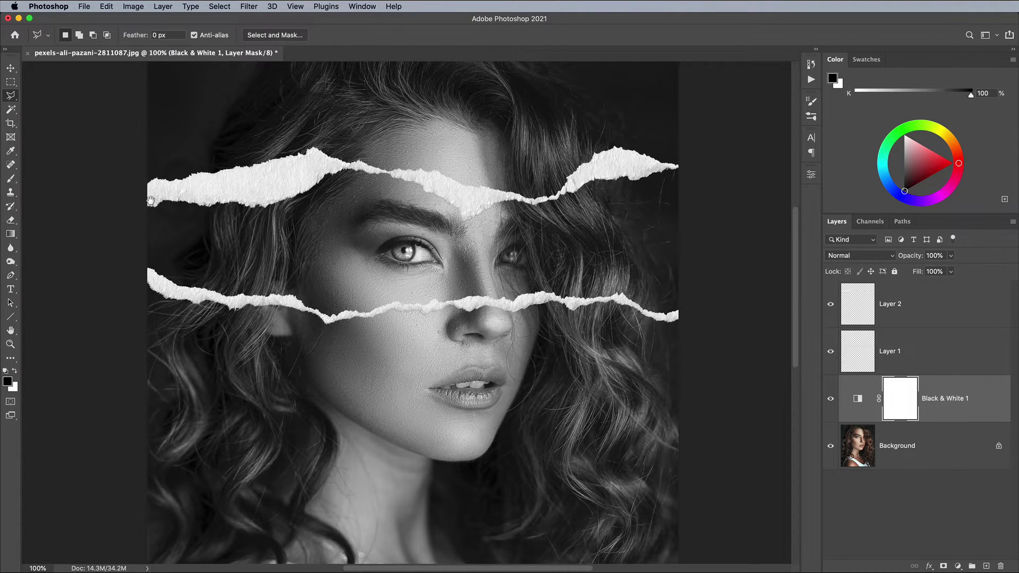
{"action": "left_click_drag", "start_coordinate": [137, 203], "coordinate": [343, 286]}
{"action": "key", "text": "super+plus"}
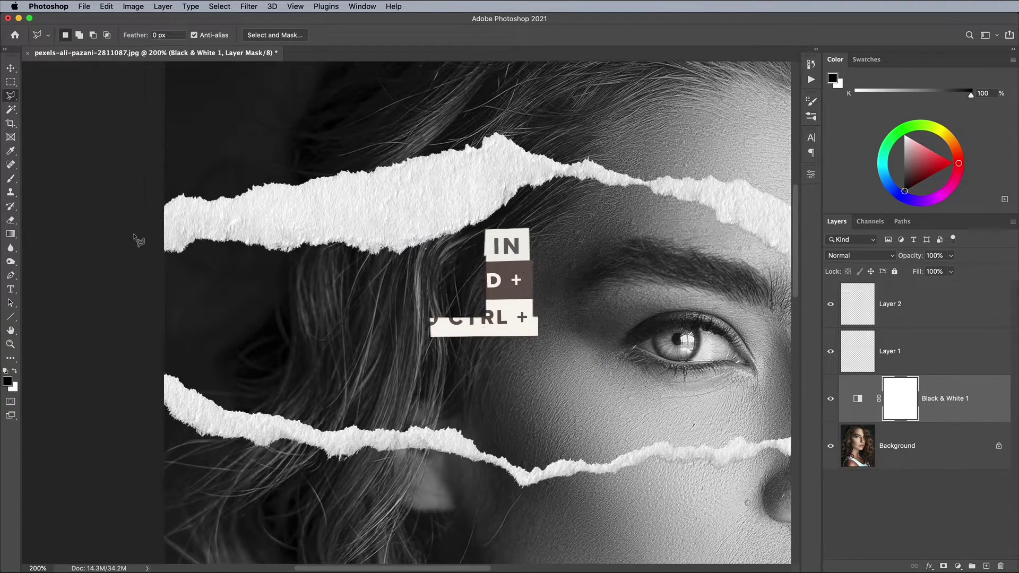
- Trace the upper strip's torn edge from its left end across to the right end
{"action": "left_click", "coordinate": [130, 237]}
{"action": "left_click", "coordinate": [393, 200]}
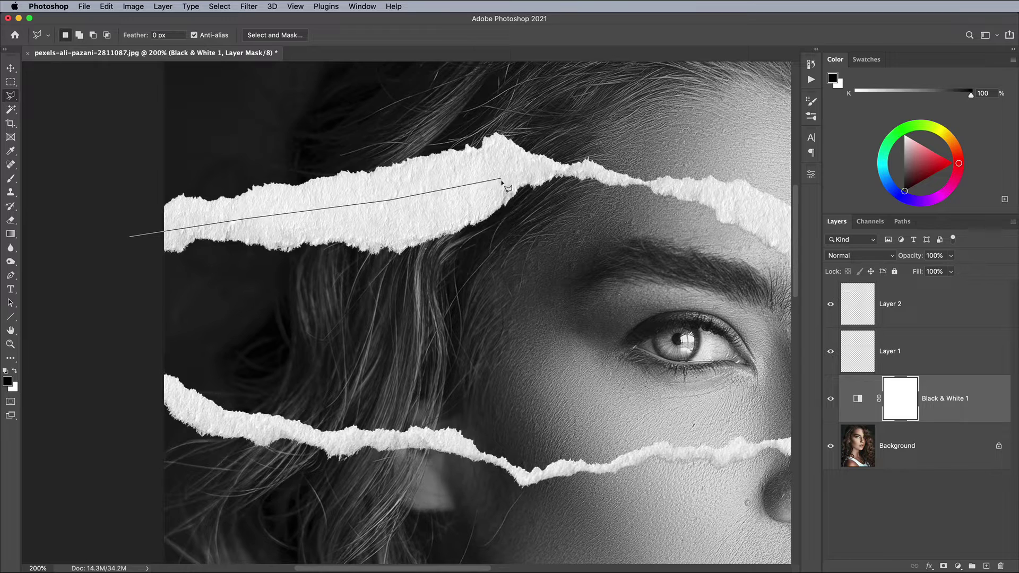
{"action": "left_click", "coordinate": [554, 170]}
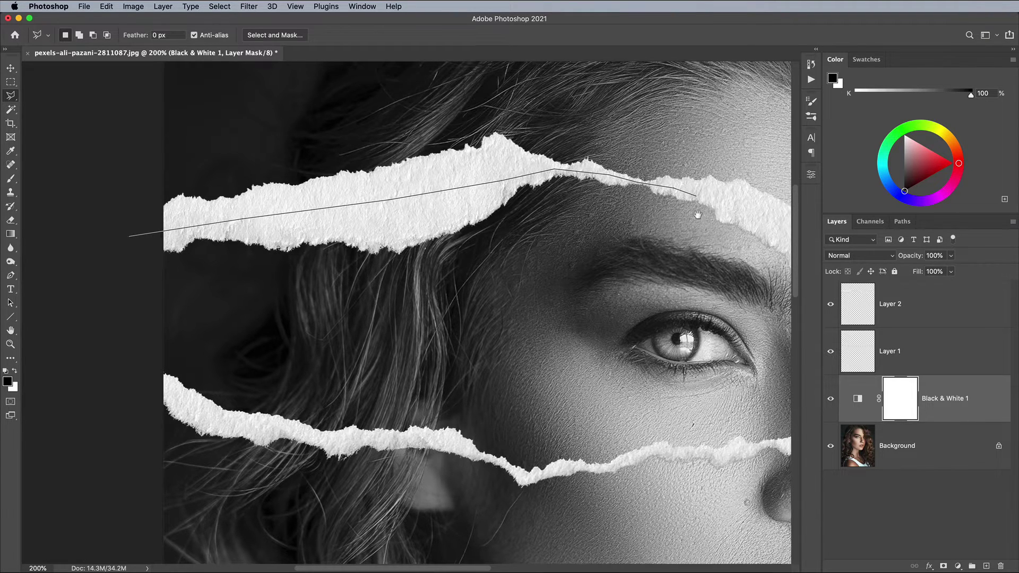
{"action": "scroll", "coordinate": [684, 201], "scroll_direction": "right", "scroll_amount": 10}
{"action": "left_click", "coordinate": [366, 230]}
{"action": "left_click", "coordinate": [474, 237]}
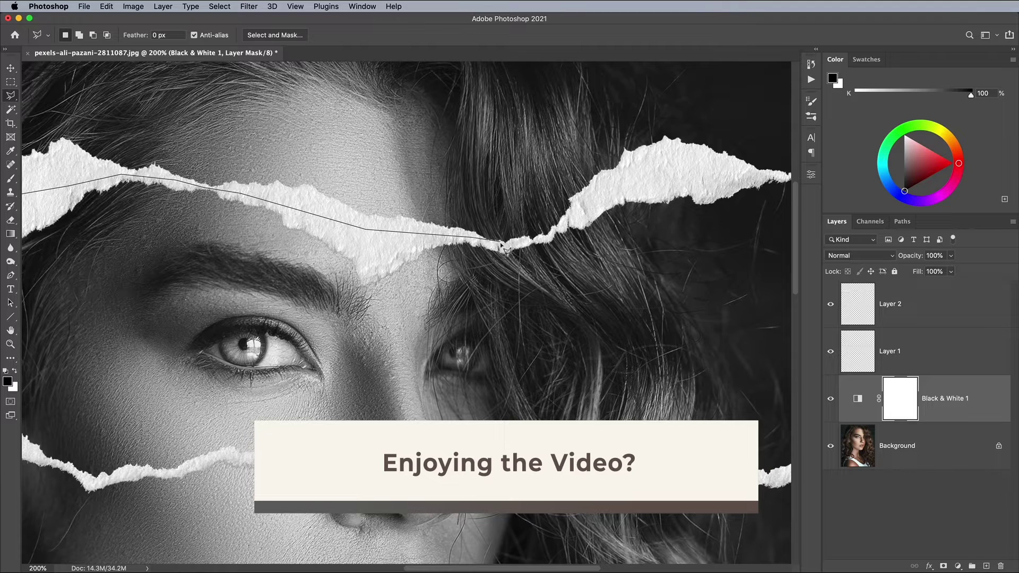
{"action": "left_click", "coordinate": [499, 246]}
{"action": "left_click", "coordinate": [543, 239]}
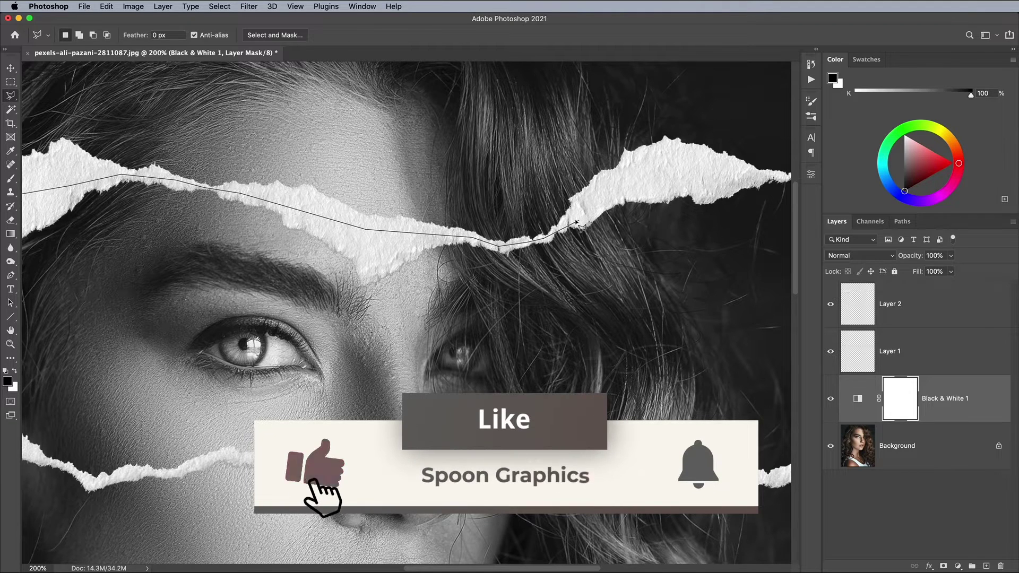
{"action": "scroll", "coordinate": [589, 214], "scroll_direction": "right", "scroll_amount": 7}
{"action": "left_click", "coordinate": [340, 225]}
{"action": "left_click", "coordinate": [419, 217]}
{"action": "left_click", "coordinate": [507, 218]}
{"action": "left_click", "coordinate": [537, 218]}
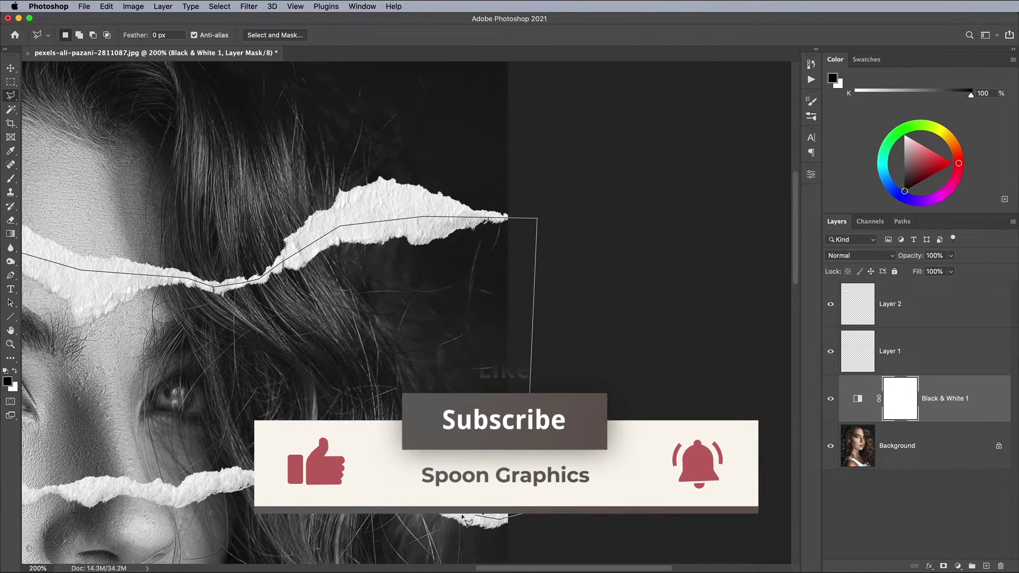
- Trace back along the lower strip's torn edge, close the outline, and fit the view
{"action": "scroll", "coordinate": [530, 393], "scroll_direction": "left", "scroll_amount": 15}
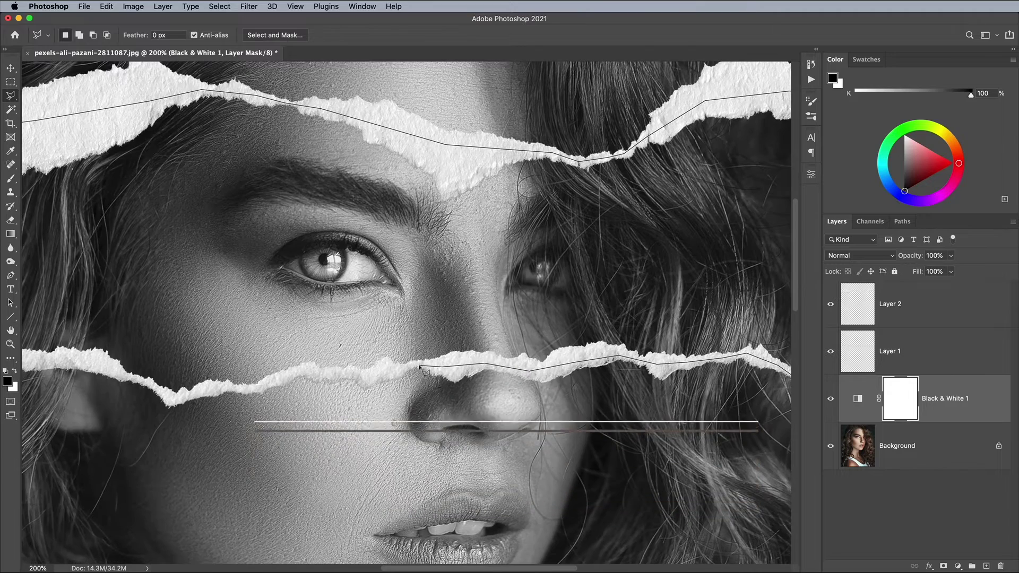
{"action": "scroll", "coordinate": [536, 317], "scroll_direction": "left", "scroll_amount": 3}
{"action": "left_click", "coordinate": [501, 325]}
{"action": "left_click", "coordinate": [466, 305]}
{"action": "left_click", "coordinate": [419, 285]}
{"action": "left_click", "coordinate": [318, 285]}
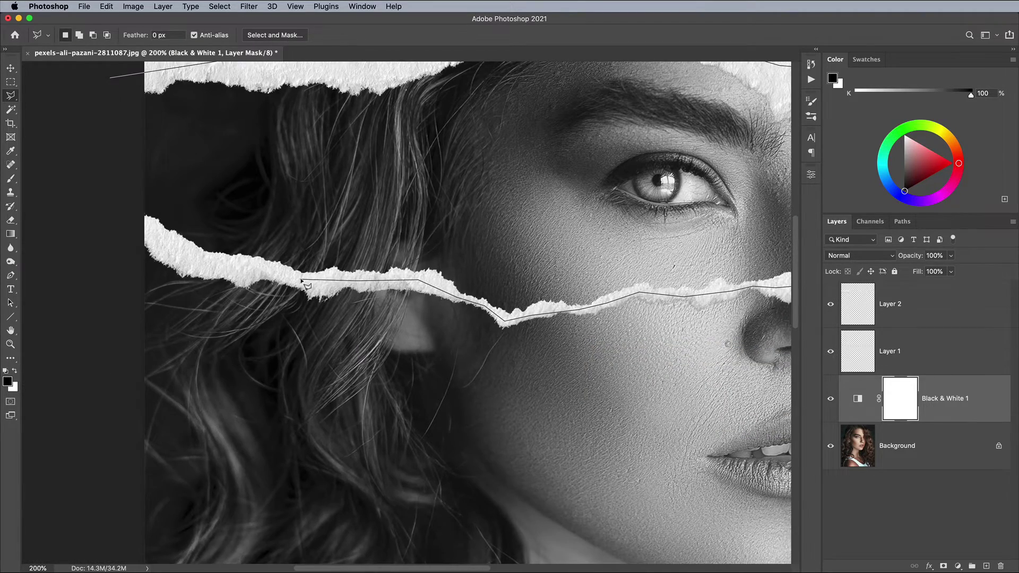
{"action": "left_click", "coordinate": [234, 269]}
{"action": "left_click", "coordinate": [148, 239]}
{"action": "scroll", "coordinate": [141, 236], "scroll_direction": "up", "scroll_amount": 5}
{"action": "left_click", "coordinate": [115, 248]}
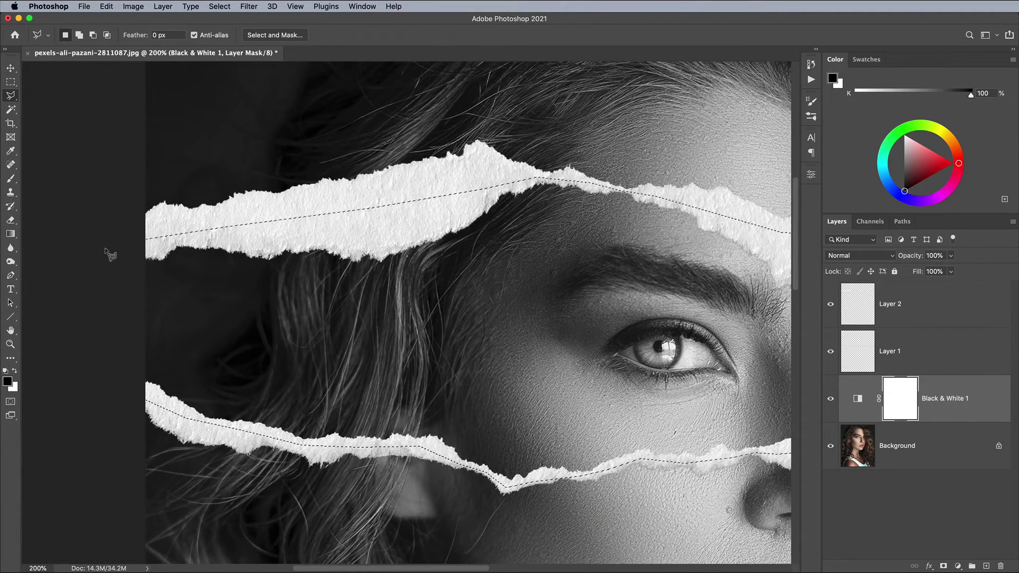
{"action": "key", "text": "super+0"}
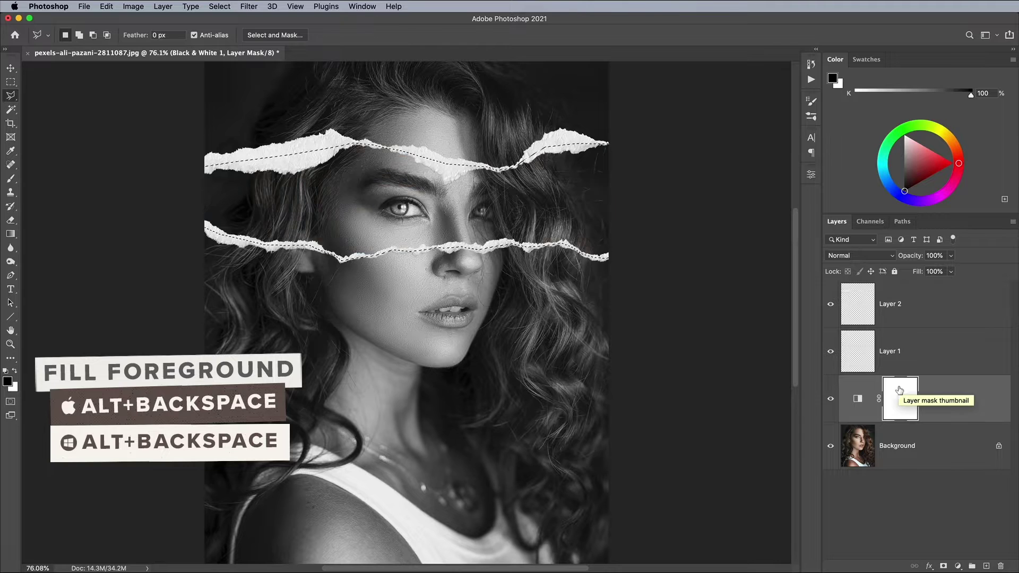
- Fill the band black in the Black & White mask, deselect, and invert the mask
{"action": "key", "text": "alt+BackSpace"}
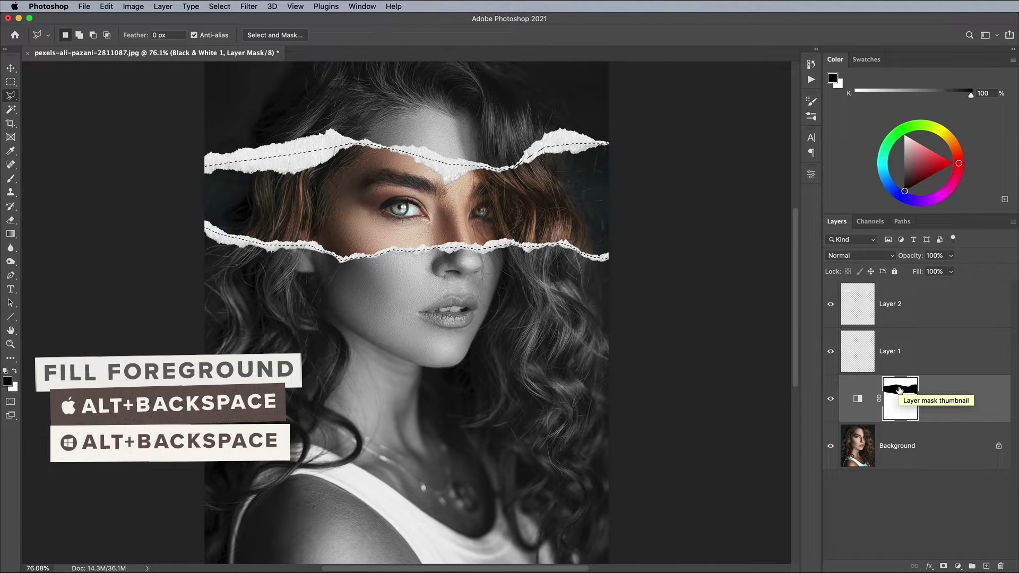
{"action": "left_click", "coordinate": [219, 6]}
{"action": "left_click", "coordinate": [228, 29]}
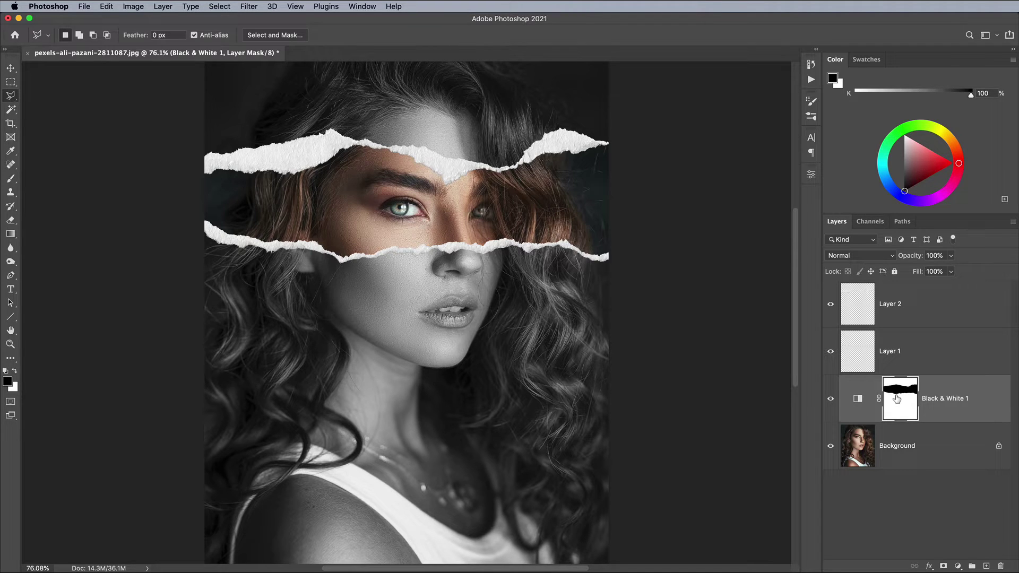
{"action": "left_click_drag", "start_coordinate": [896, 398], "coordinate": [894, 393]}
{"action": "key", "text": "super+i"}
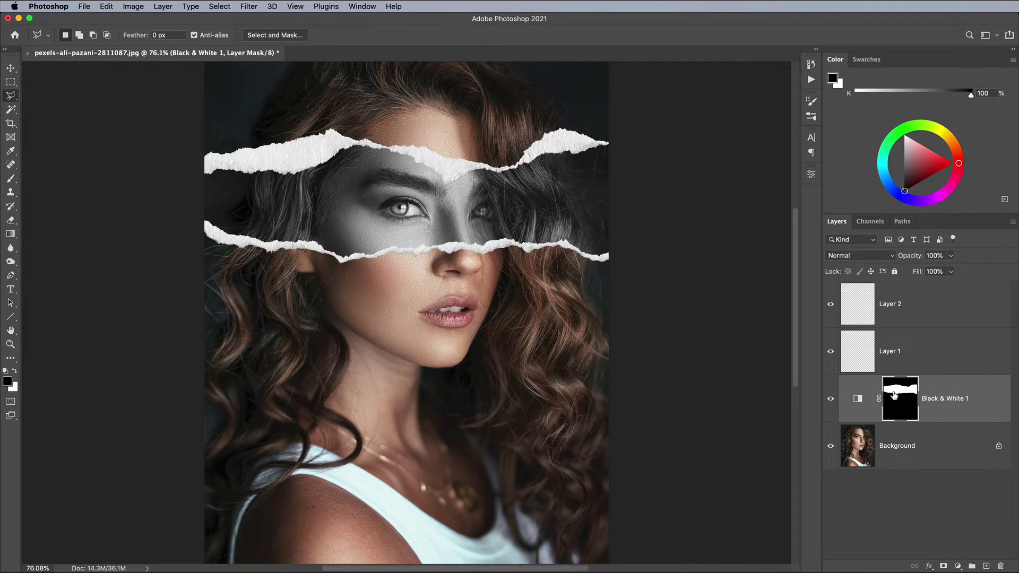
- Open the lion photo from the desktop in Photoshop
{"action": "key", "text": "F11"}
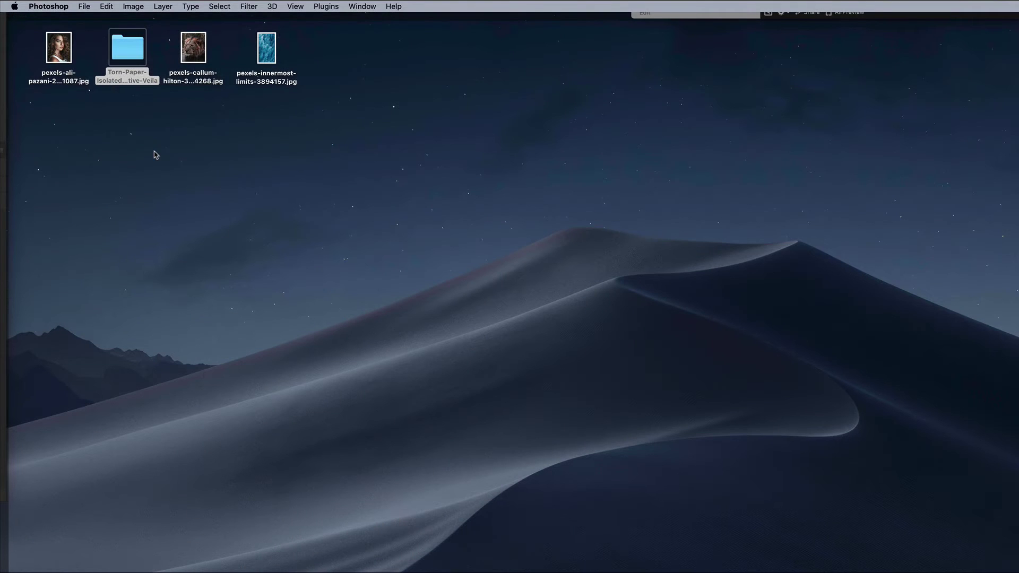
{"action": "left_click", "coordinate": [194, 51]}
{"action": "right_click", "coordinate": [193, 49]}
{"action": "mouse_move", "coordinate": [228, 63]}
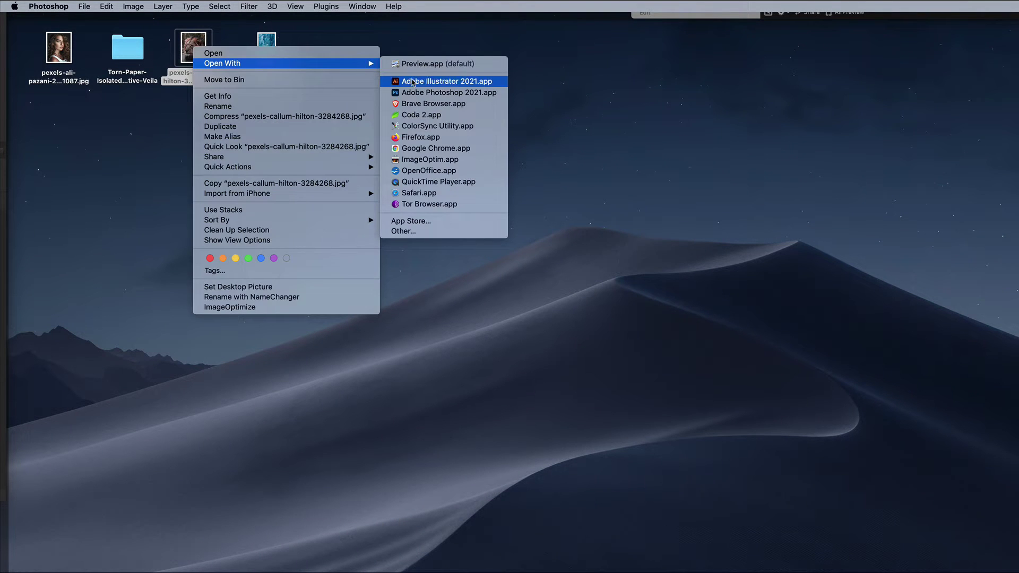
{"action": "left_click", "coordinate": [413, 93]}
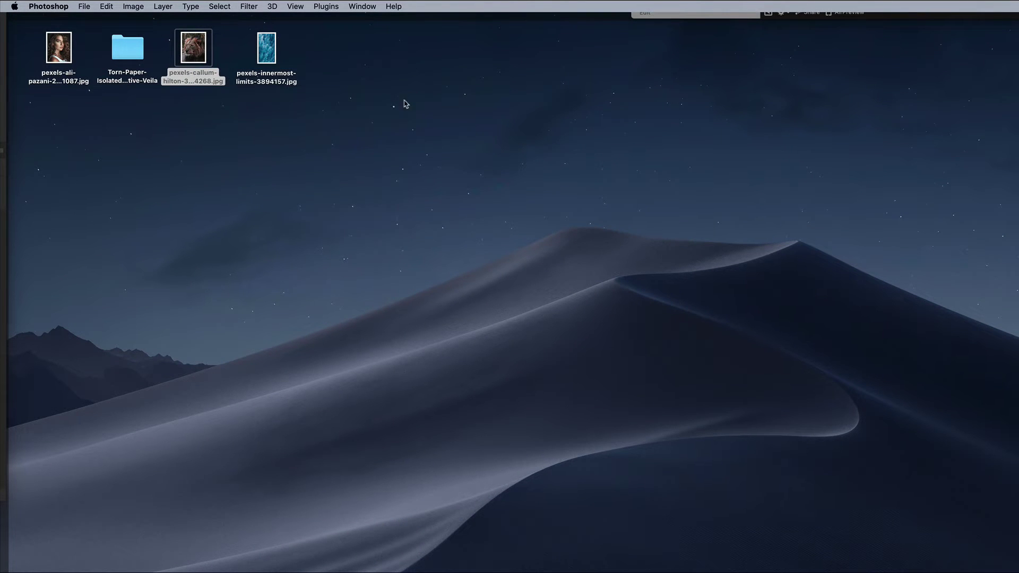
- Paste the lion above the Background as Layer 3 and mask it to the torn band's shape
{"action": "key", "text": "super+a"}
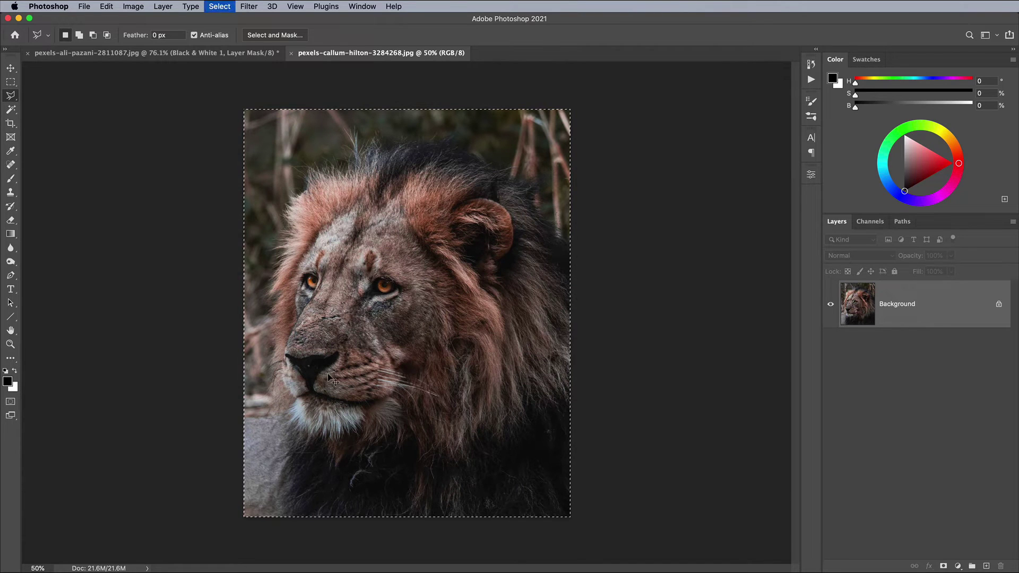
{"action": "key", "text": "super+w"}
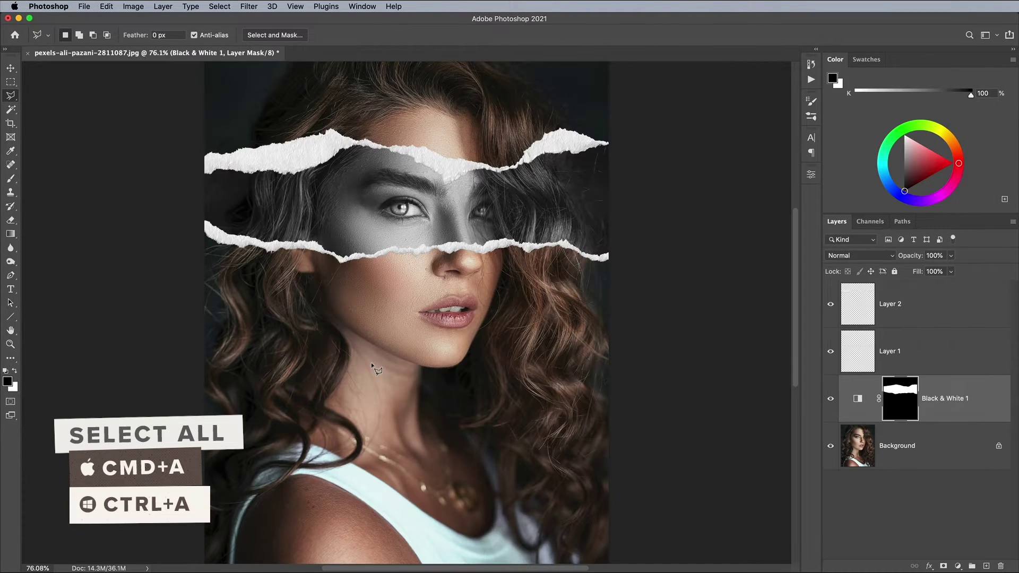
{"action": "left_click", "coordinate": [929, 452]}
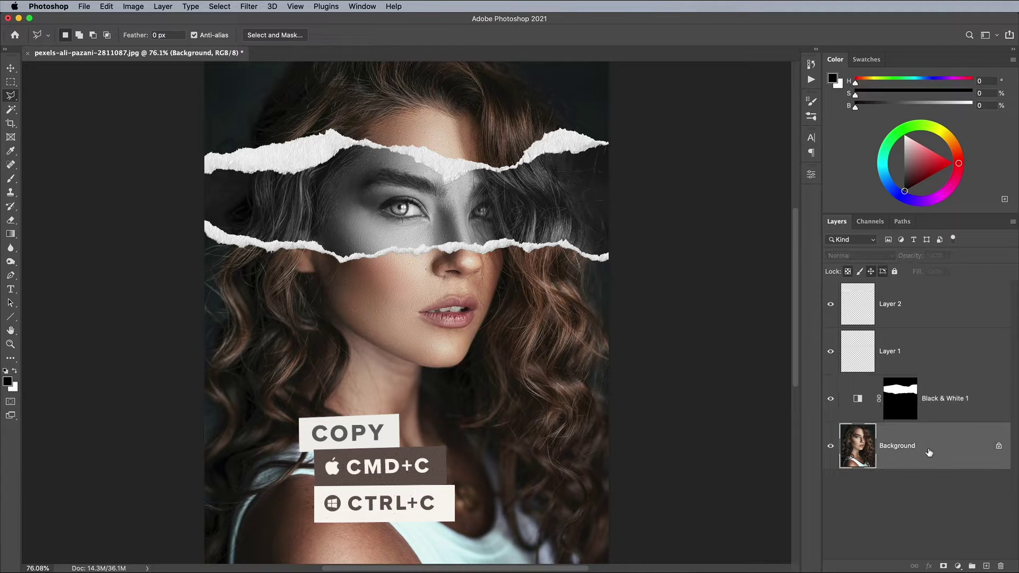
{"action": "key", "text": "super+v"}
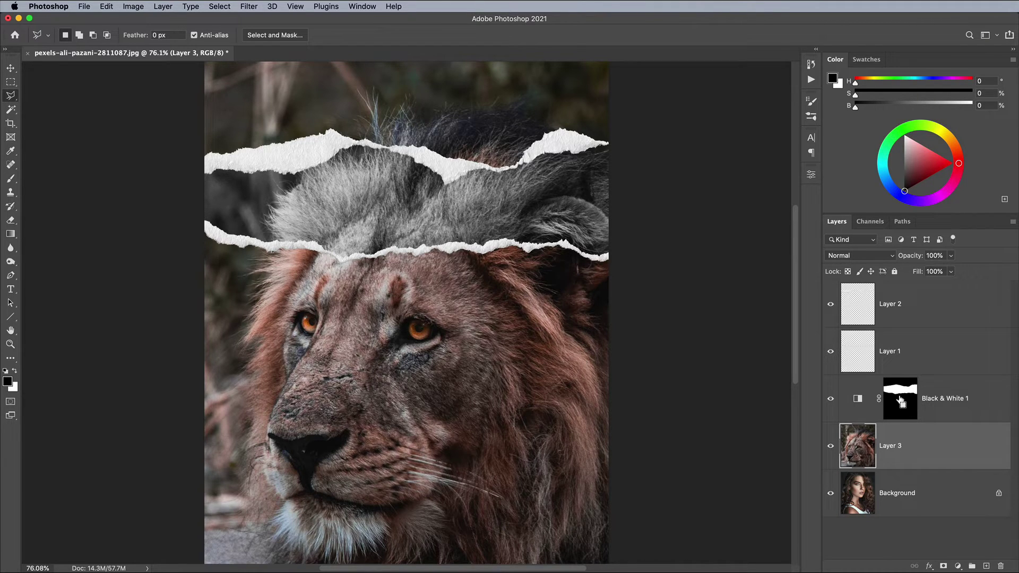
{"action": "left_click", "coordinate": [900, 401], "text": "super"}
{"action": "left_click", "coordinate": [943, 566]}
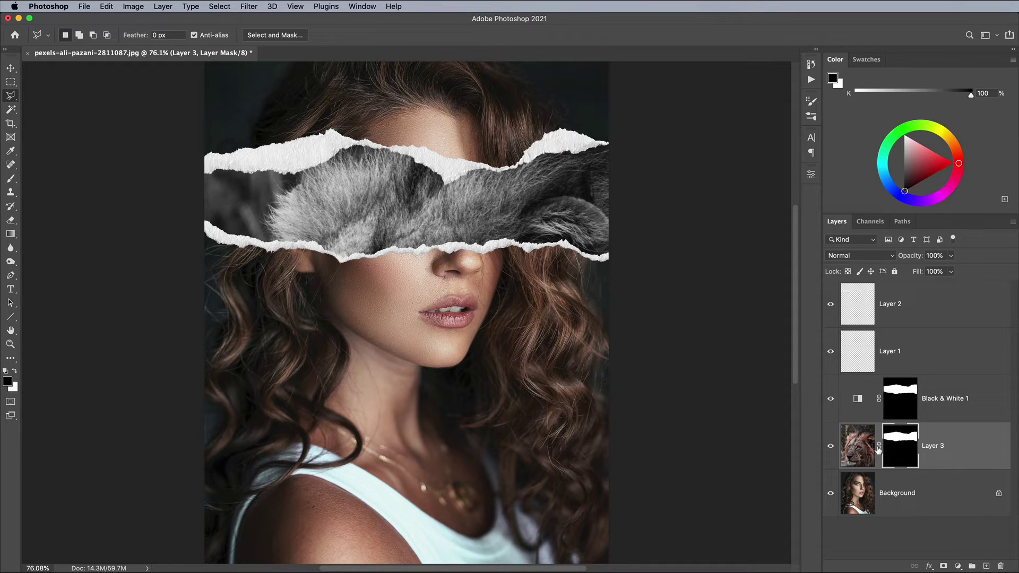
- Unlink the lion from its mask and flip it horizontally with Free Transform
{"action": "left_click", "coordinate": [878, 447]}
{"action": "left_click", "coordinate": [864, 450]}
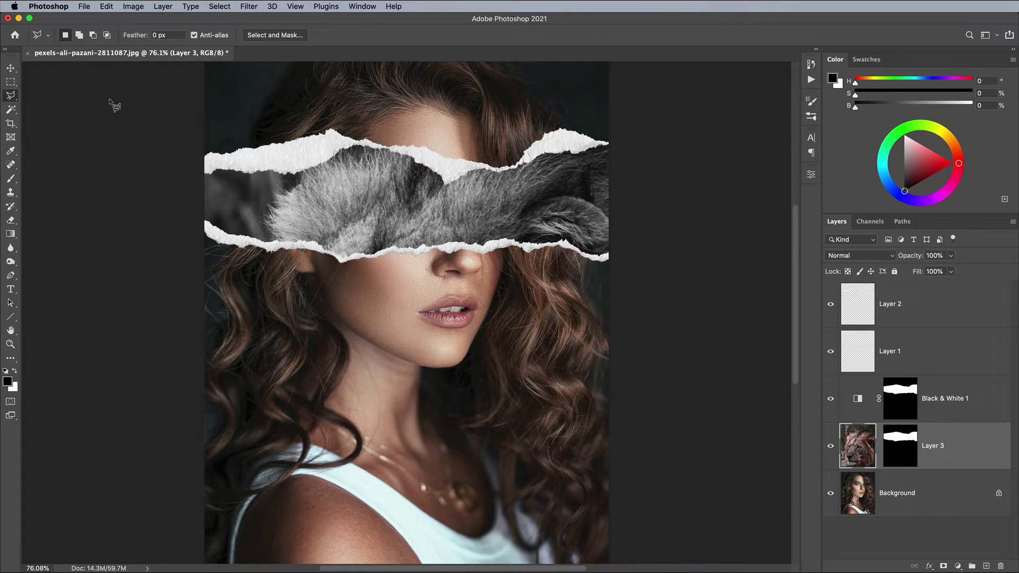
{"action": "left_click", "coordinate": [107, 6]}
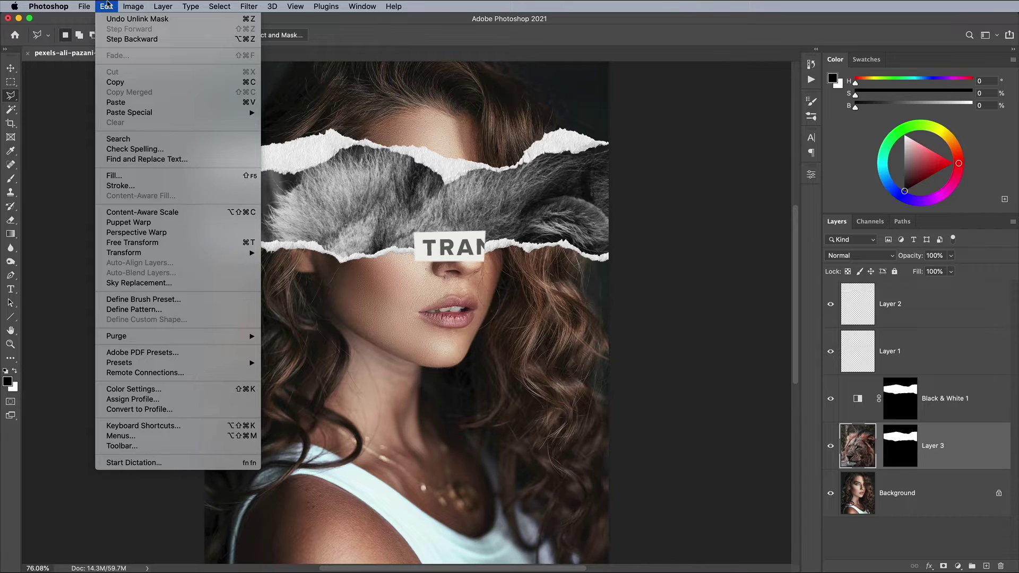
{"action": "left_click", "coordinate": [142, 242]}
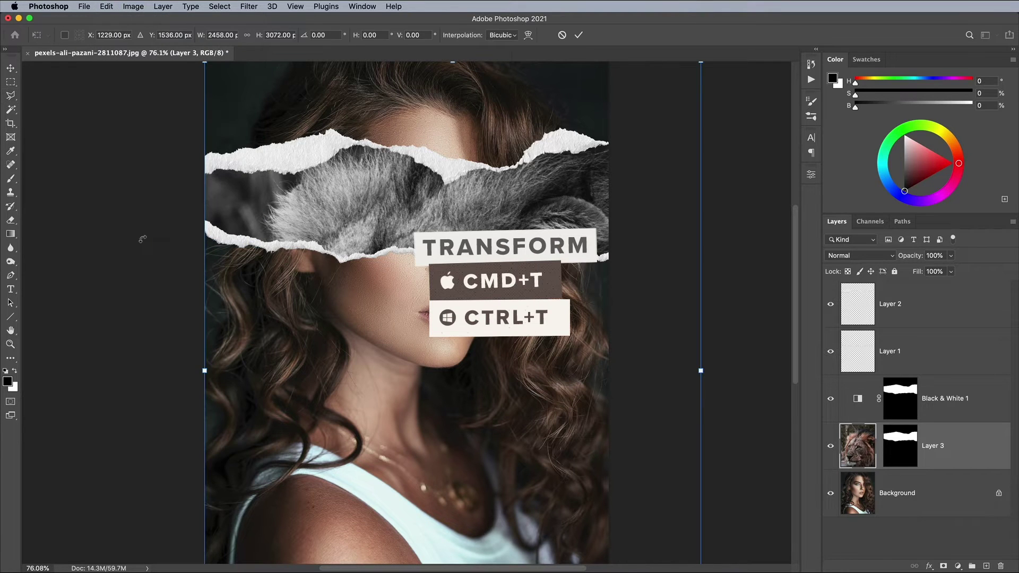
{"action": "right_click", "coordinate": [289, 211]}
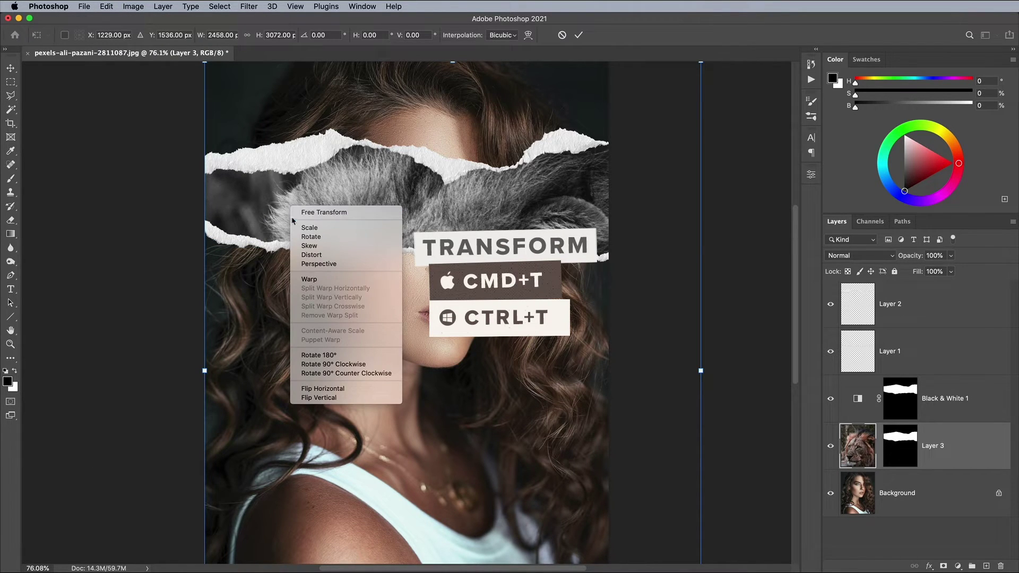
{"action": "left_click", "coordinate": [324, 389]}
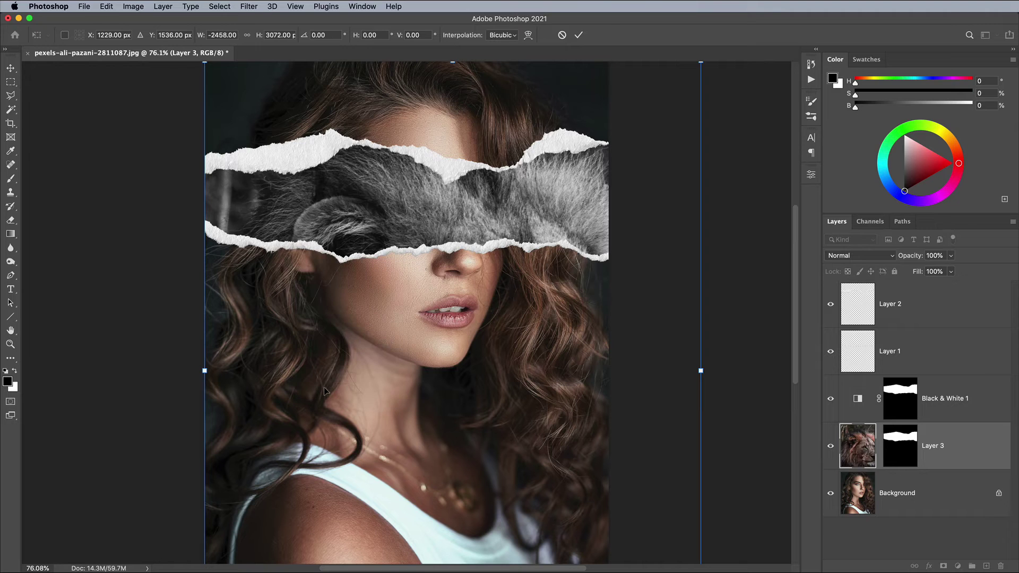
- Scale, rotate and move the lion so it sits over the woman's eyes
{"action": "scroll", "coordinate": [255, 169], "scroll_direction": "up", "scroll_amount": 3}
{"action": "scroll", "coordinate": [255, 169], "scroll_direction": "left", "scroll_amount": 1}
{"action": "left_click_drag", "start_coordinate": [230, 119], "coordinate": [395, 225]}
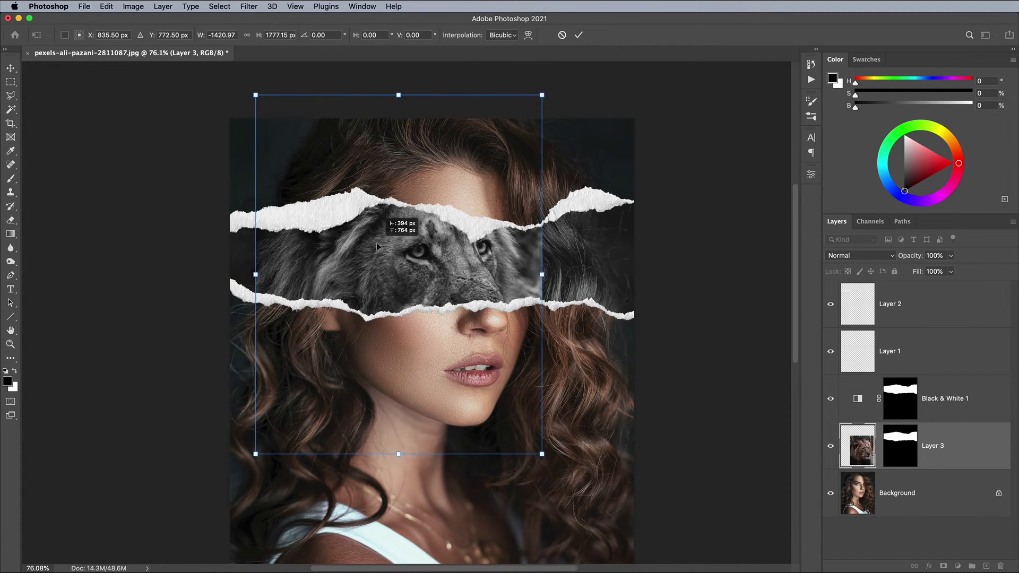
{"action": "left_click_drag", "start_coordinate": [534, 112], "coordinate": [470, 313]}
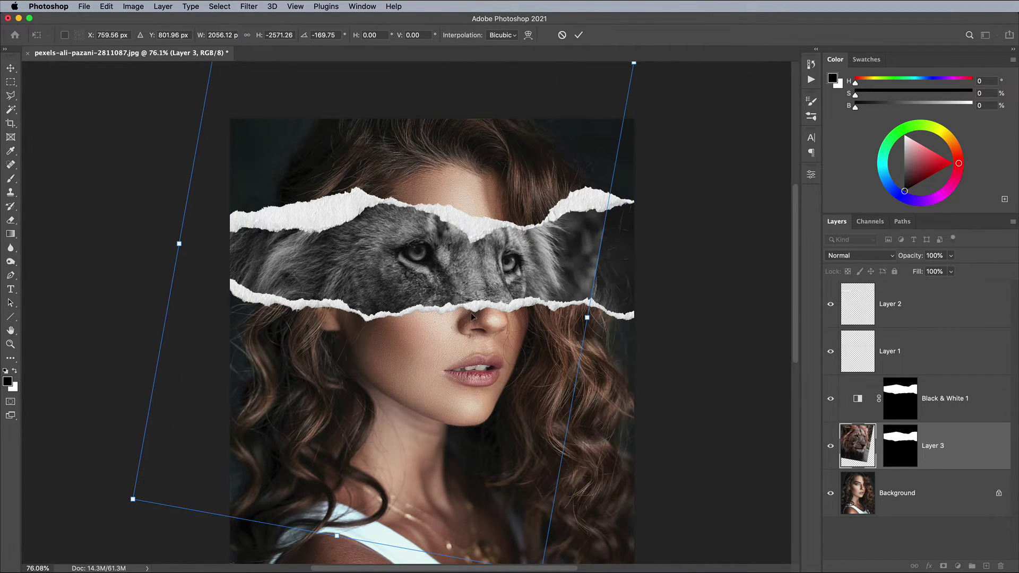
{"action": "left_click_drag", "start_coordinate": [616, 249], "coordinate": [632, 227]}
{"action": "left_click_drag", "start_coordinate": [493, 238], "coordinate": [504, 261]}
- Set the lion to 61% opacity and fine-tune its position, size and rotation to match her eyes
{"action": "key", "text": "6"}
{"action": "key", "text": "1"}
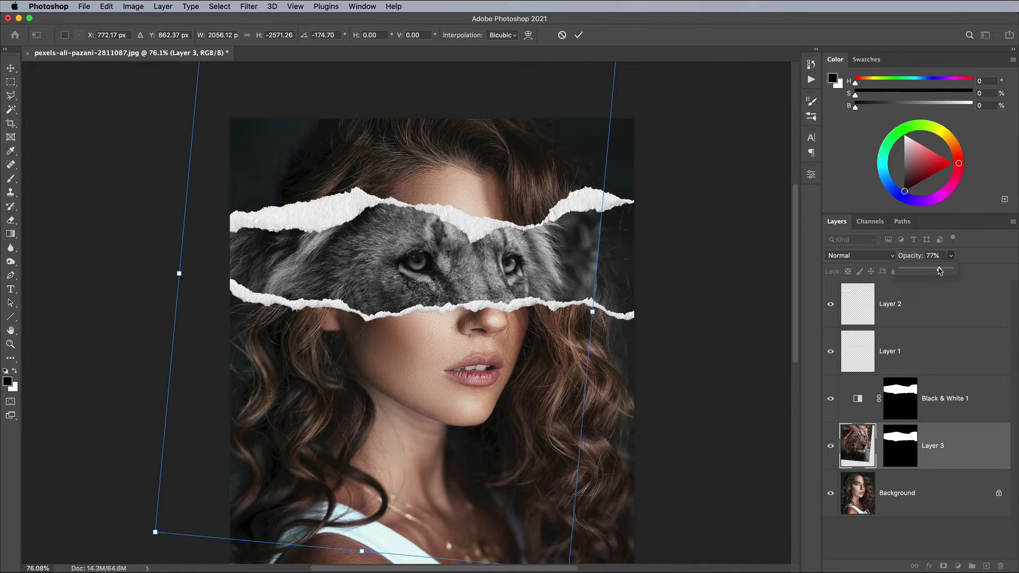
{"action": "scroll", "coordinate": [459, 304], "scroll_direction": "left", "scroll_amount": 2}
{"action": "scroll", "coordinate": [458, 303], "scroll_direction": "up", "scroll_amount": 1}
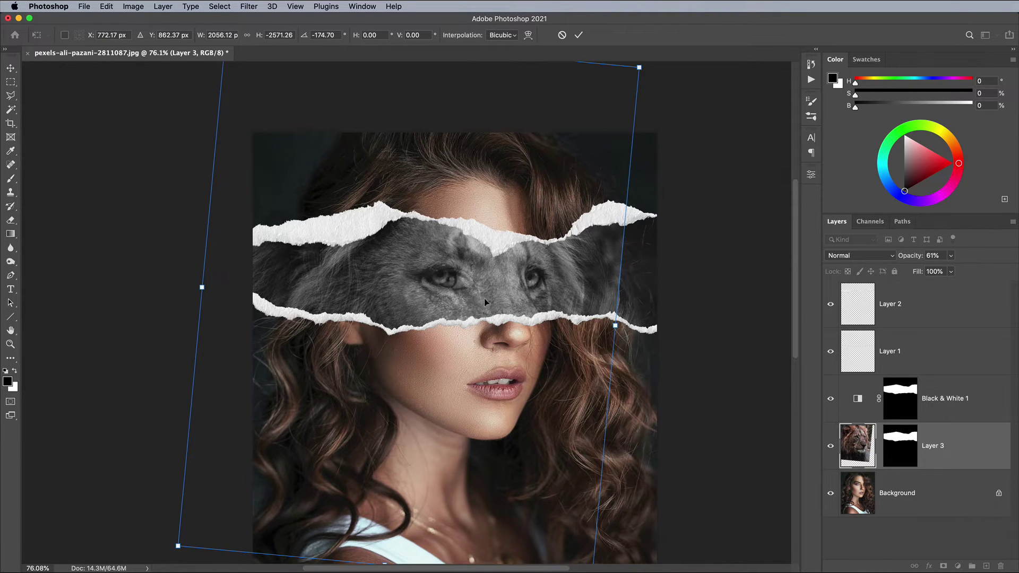
{"action": "mouse_move", "coordinate": [484, 299]}
{"action": "left_mouse_down"}
{"action": "mouse_move", "coordinate": [473, 294]}
{"action": "mouse_move", "coordinate": [491, 304]}
{"action": "left_mouse_up"}
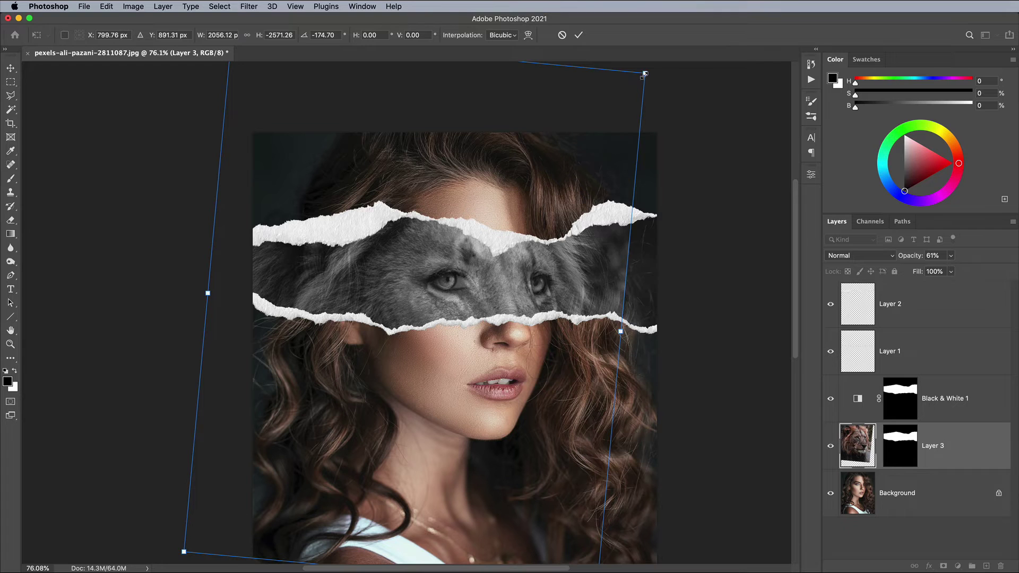
{"action": "left_click_drag", "start_coordinate": [650, 72], "coordinate": [635, 75]}
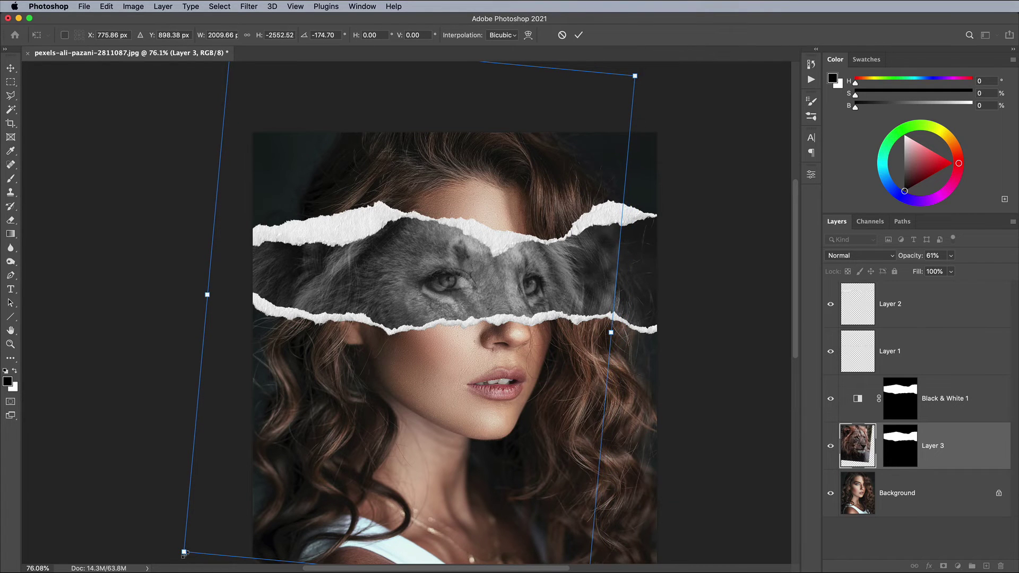
{"action": "left_click_drag", "start_coordinate": [184, 552], "coordinate": [197, 547]}
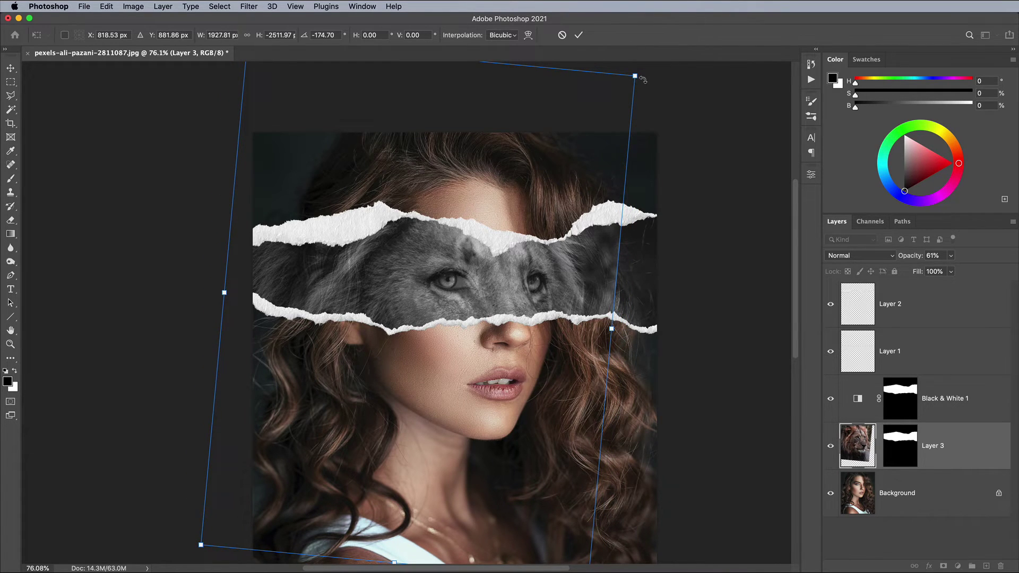
{"action": "left_click_drag", "start_coordinate": [639, 78], "coordinate": [632, 80]}
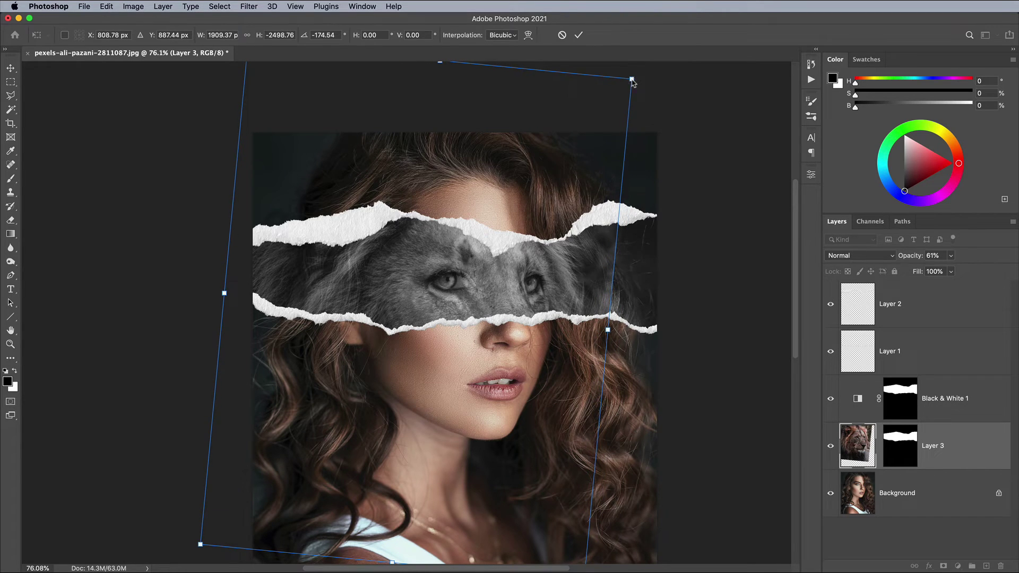
- Commit the lion transform, restore Layer 3 to 100% opacity, and view at 100%
{"action": "key", "text": "Return"}
{"action": "key", "text": "l"}
{"action": "left_click", "coordinate": [950, 255]}
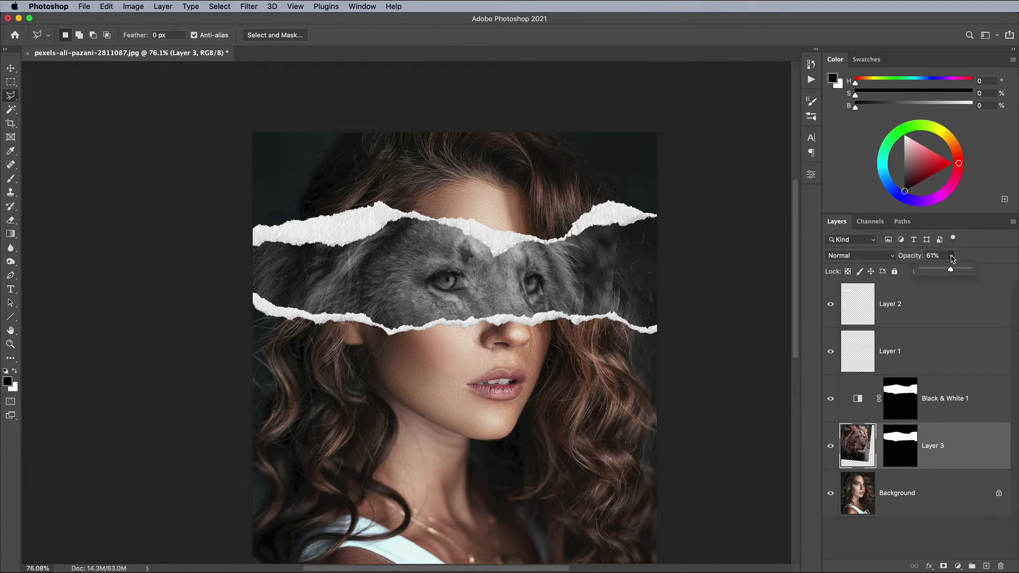
{"action": "left_click_drag", "start_coordinate": [950, 270], "coordinate": [983, 272]}
{"action": "key", "text": "super+1"}
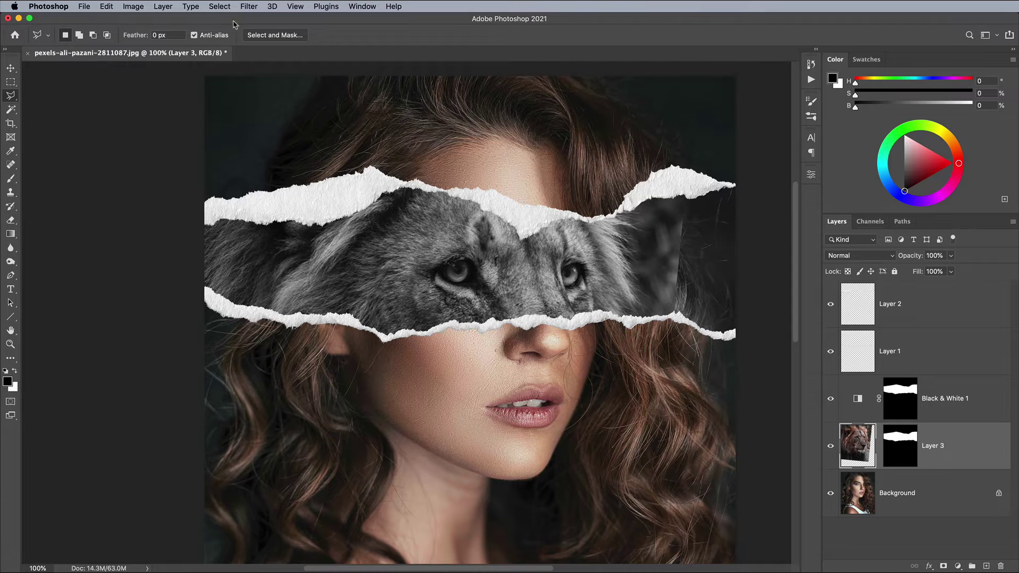
- Apply Filter > Sharpen > Sharpen to the lion
{"action": "left_click", "coordinate": [249, 6]}
{"action": "mouse_move", "coordinate": [371, 210]}
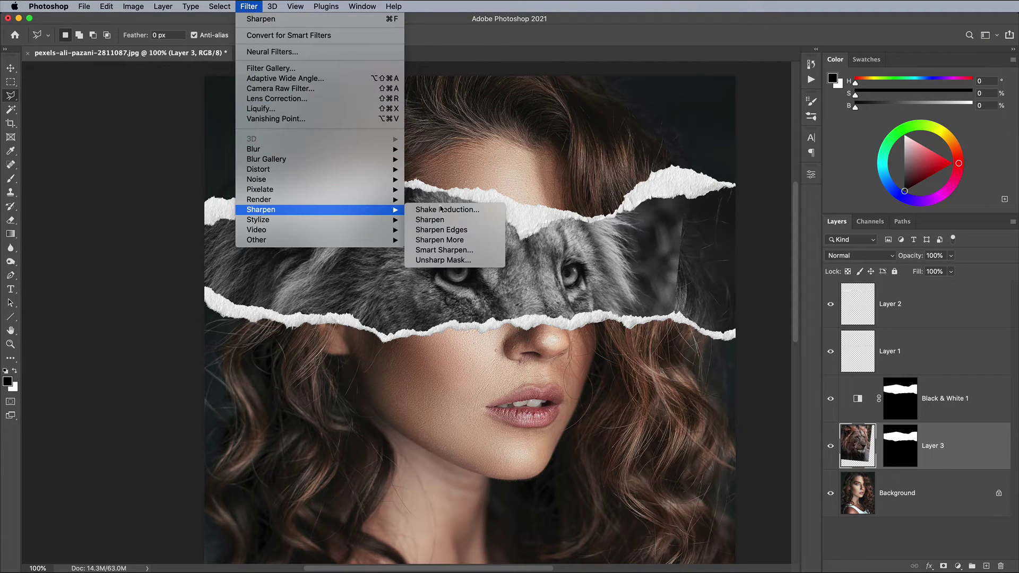
{"action": "left_click", "coordinate": [442, 220]}
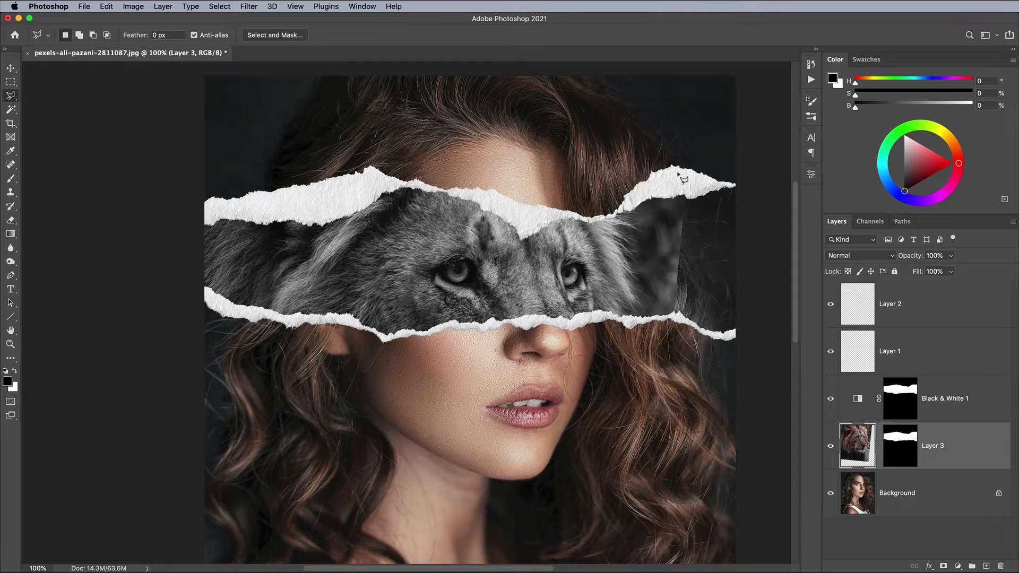
- Outline the empty dark patch at the lion strip's right end with the Polygonal Lasso
{"action": "left_click", "coordinate": [671, 176]}
{"action": "left_click", "coordinate": [657, 319]}
{"action": "left_click", "coordinate": [655, 332]}
{"action": "left_click", "coordinate": [743, 377]}
{"action": "left_click", "coordinate": [761, 320]}
{"action": "left_click", "coordinate": [774, 215]}
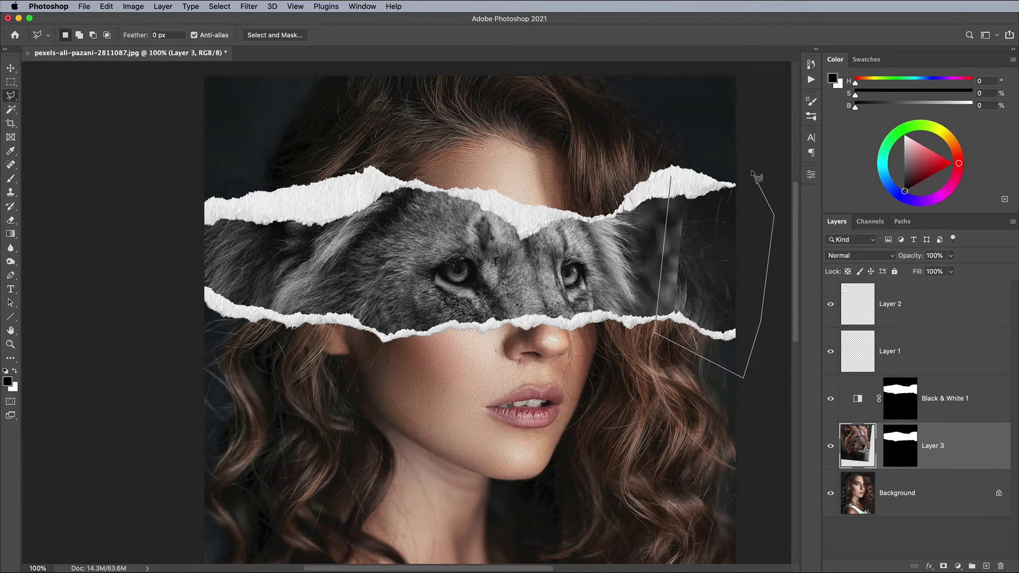
{"action": "left_click", "coordinate": [756, 174]}
{"action": "left_click", "coordinate": [709, 161]}
{"action": "left_click", "coordinate": [670, 177]}
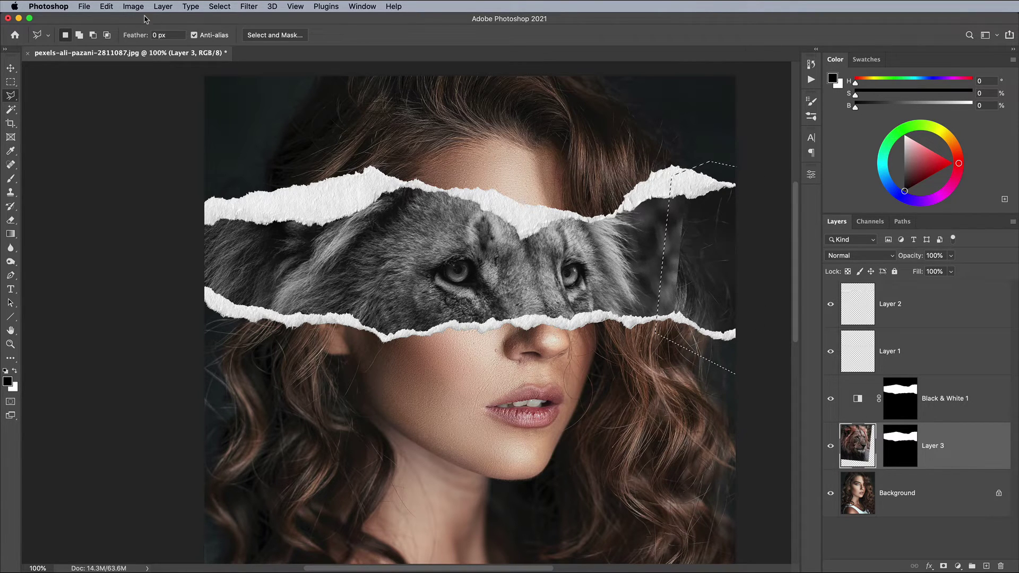
- Content-Aware Fill the selected patch and deselect
{"action": "left_click", "coordinate": [106, 6]}
{"action": "left_click", "coordinate": [112, 176]}
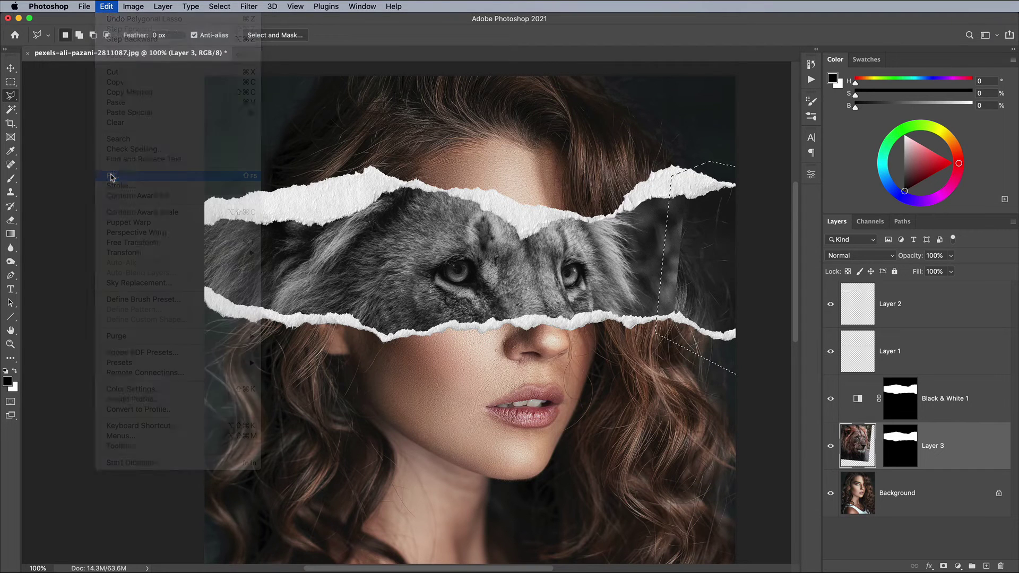
{"action": "left_click", "coordinate": [620, 258]}
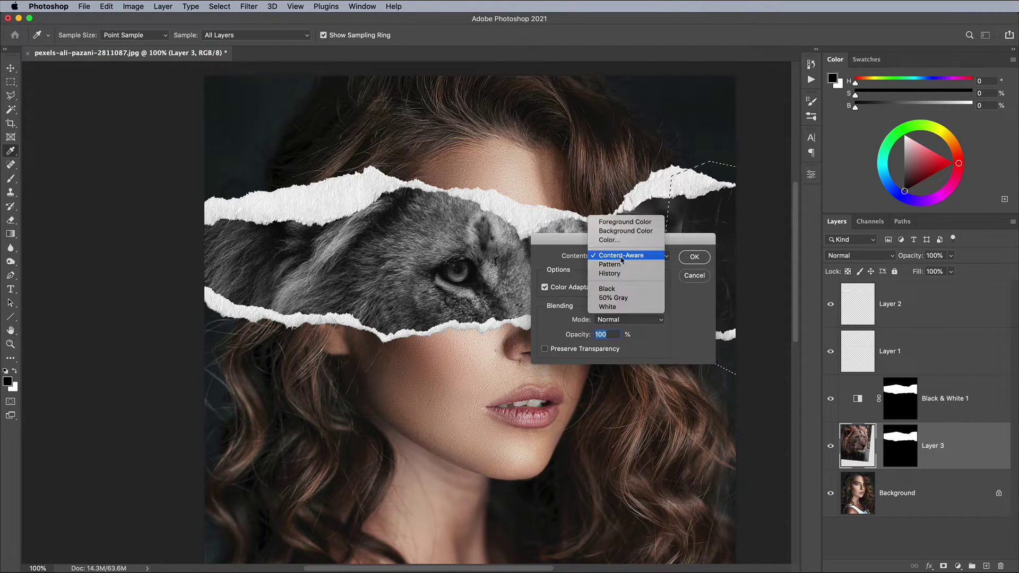
{"action": "left_click", "coordinate": [622, 260]}
{"action": "left_click", "coordinate": [694, 256]}
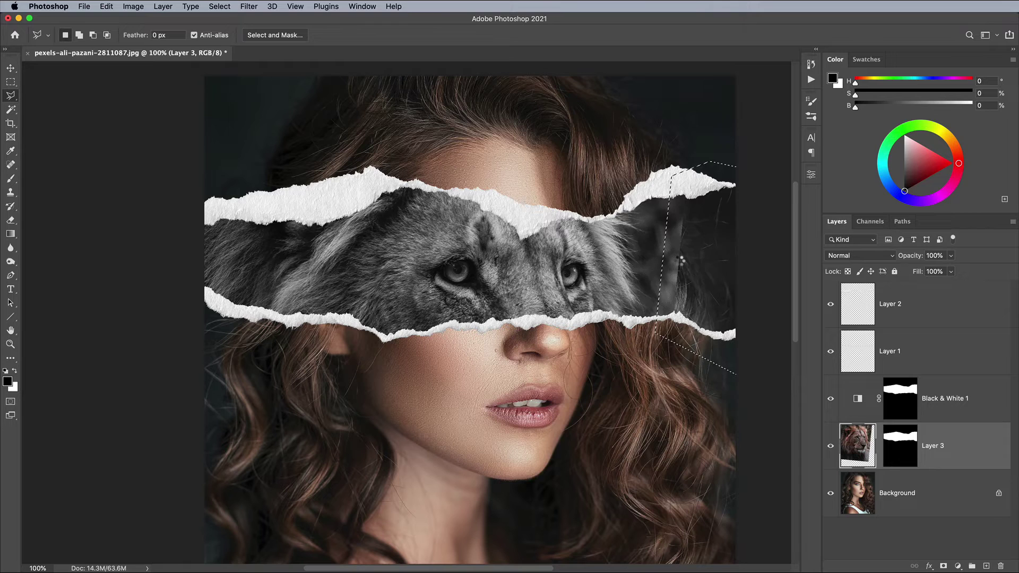
{"action": "key", "text": "super+d"}
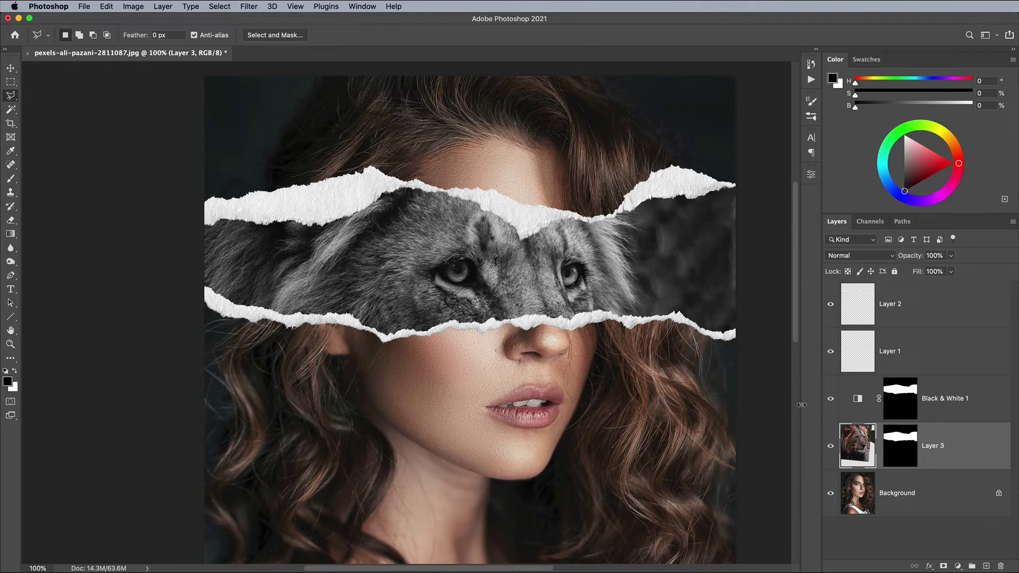
- Hide Black & White 1 and clip a Levels layer to Layer 3, with input levels 12, 1.05 and 236
{"action": "left_click", "coordinate": [830, 399]}
{"action": "left_click", "coordinate": [959, 566]}
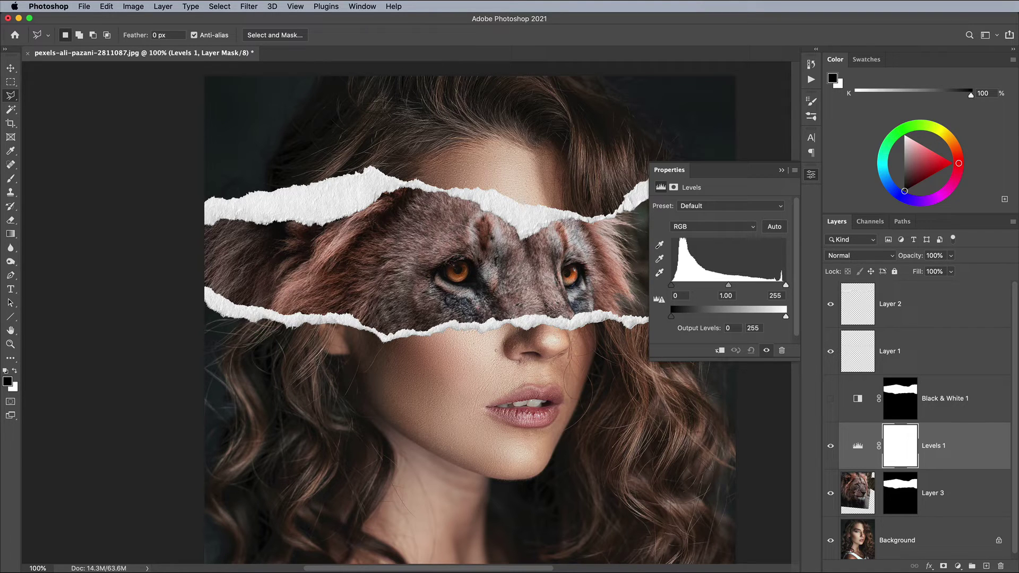
{"action": "left_click", "coordinate": [720, 351]}
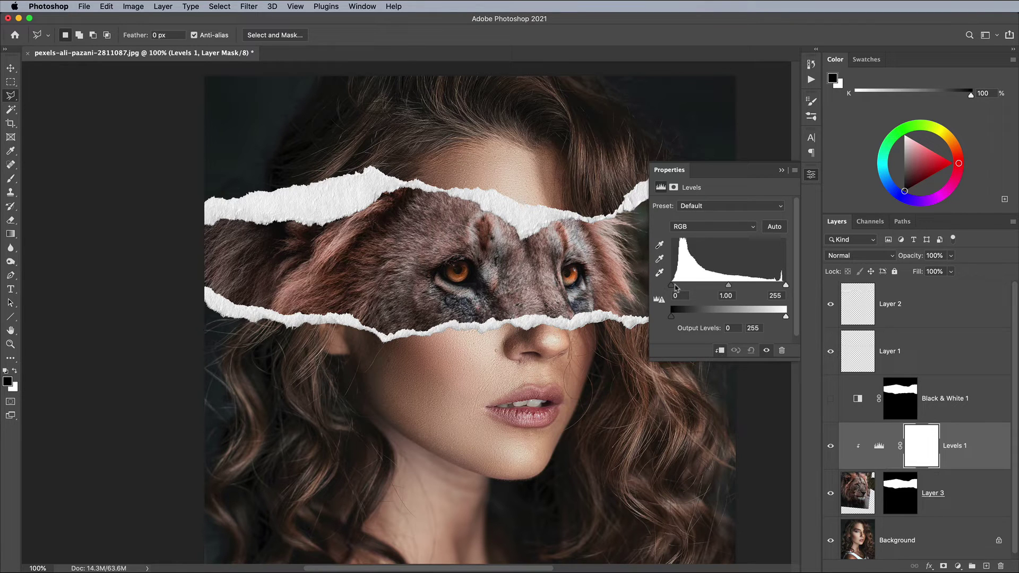
{"action": "left_click_drag", "start_coordinate": [672, 285], "coordinate": [679, 286]}
{"action": "left_click_drag", "start_coordinate": [785, 286], "coordinate": [777, 285]}
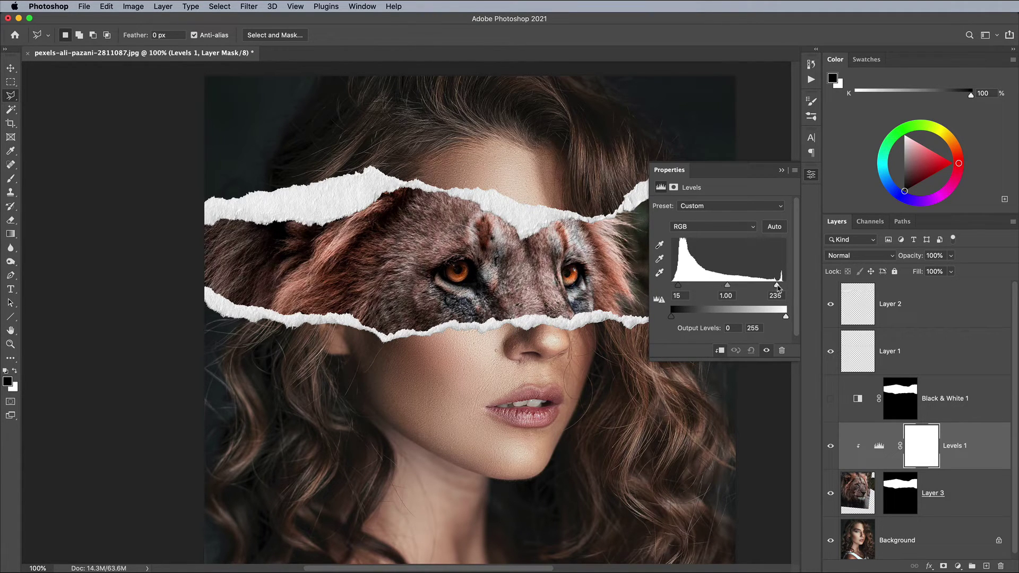
{"action": "left_click_drag", "start_coordinate": [678, 285], "coordinate": [726, 288]}
{"action": "left_click", "coordinate": [811, 175]}
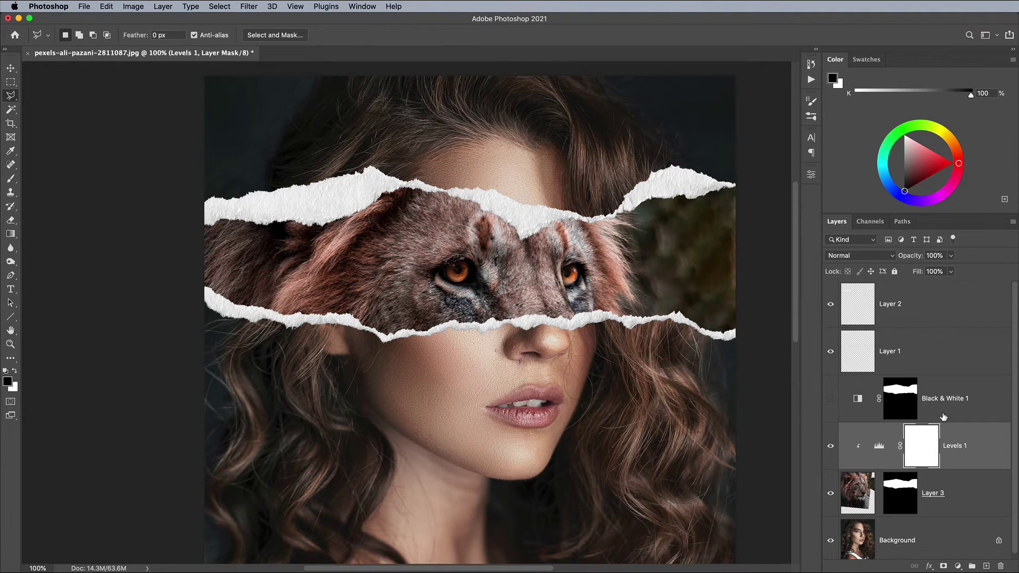
- Preview Black & White 1 with its mask inverted and restored, then hide it again
{"action": "left_click", "coordinate": [831, 398]}
{"action": "left_click", "coordinate": [906, 399]}
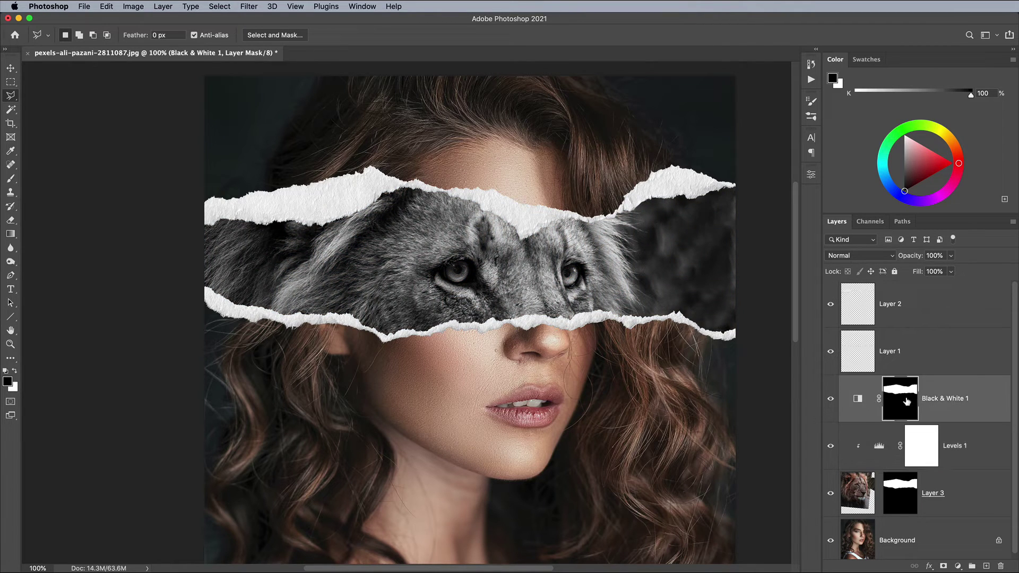
{"action": "key", "text": "ctrl+i"}
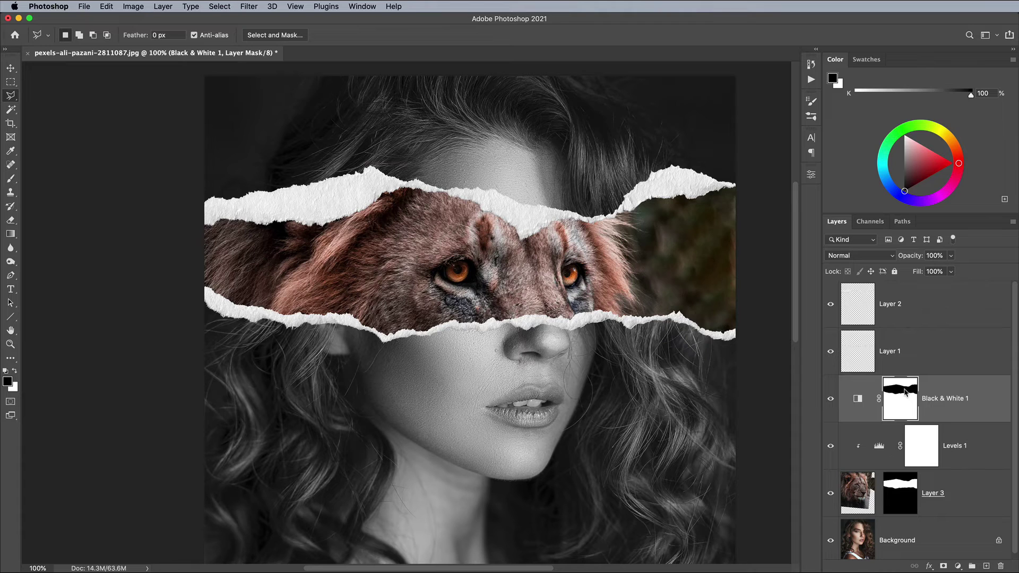
{"action": "key", "text": "ctrl+i"}
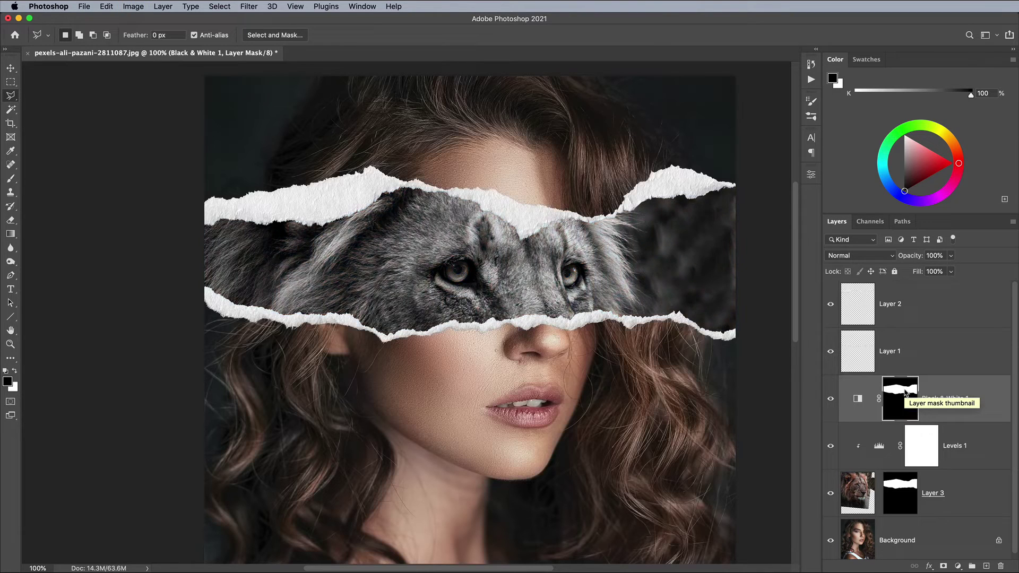
{"action": "left_click", "coordinate": [831, 398]}
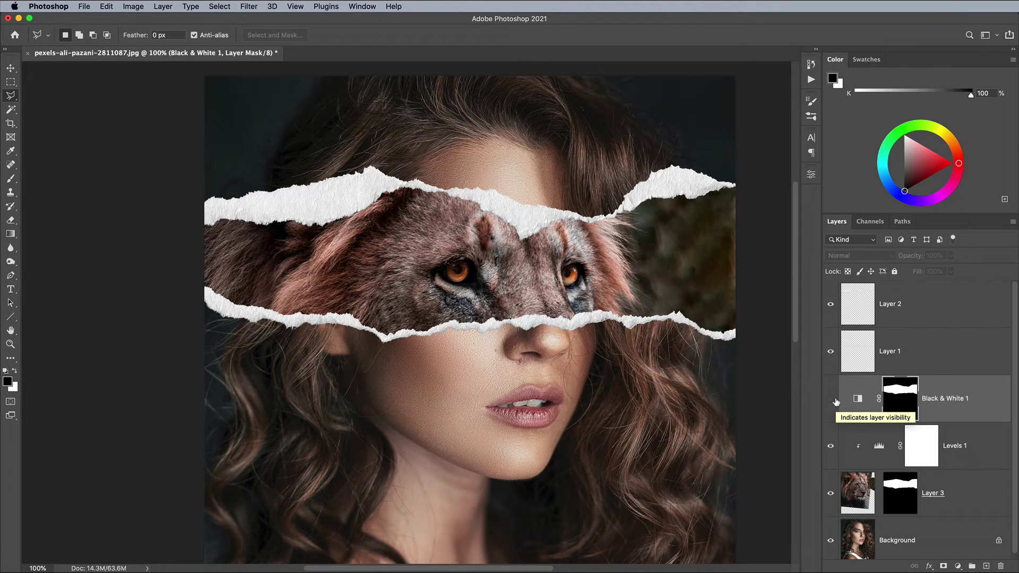
- Open pexels-innermost-limits-3894157.jpg from the desktop in Photoshop
{"action": "key", "text": "F11"}
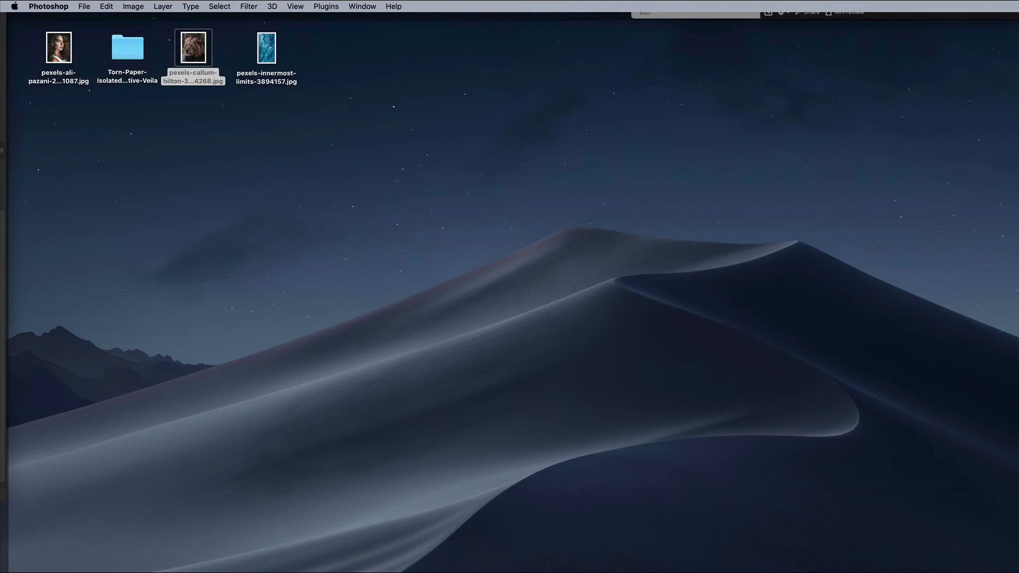
{"action": "left_click", "coordinate": [268, 49]}
{"action": "right_click", "coordinate": [269, 45]}
{"action": "mouse_move", "coordinate": [284, 62]}
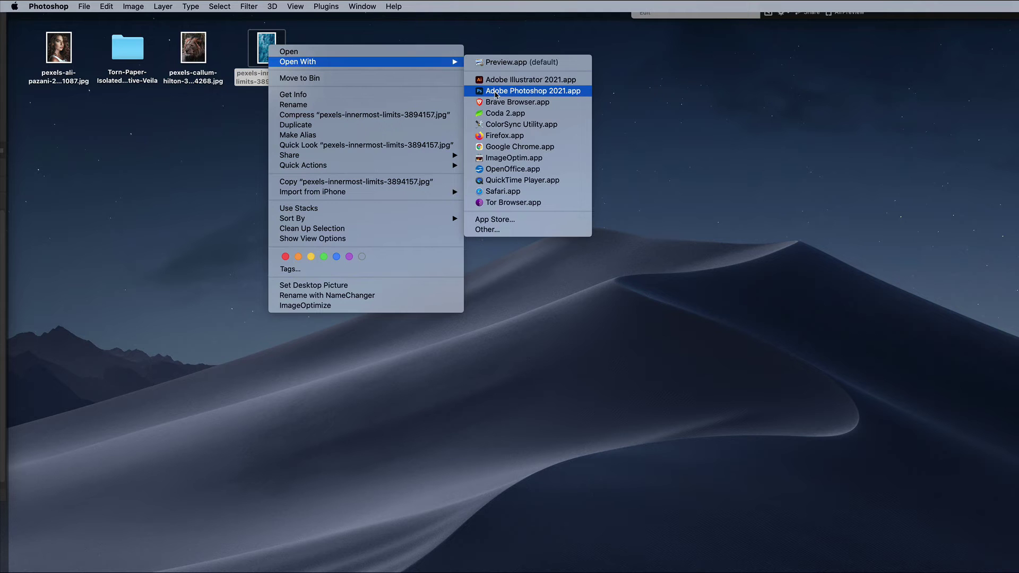
{"action": "left_click", "coordinate": [496, 92]}
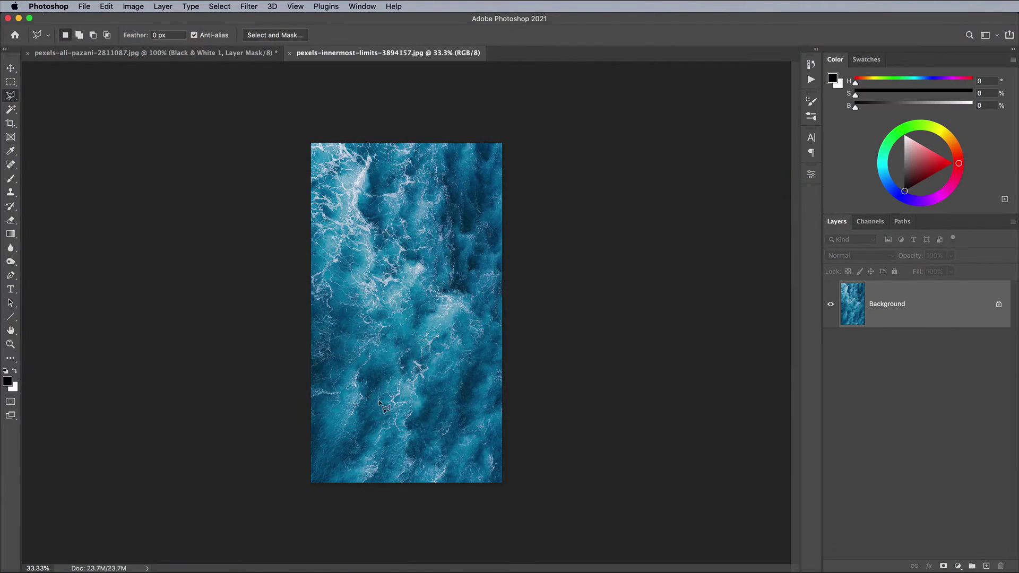
- Copy the whole ocean image and paste it into the portrait above Levels 1
{"action": "key", "text": "super+a"}
{"action": "key", "text": "super+w"}
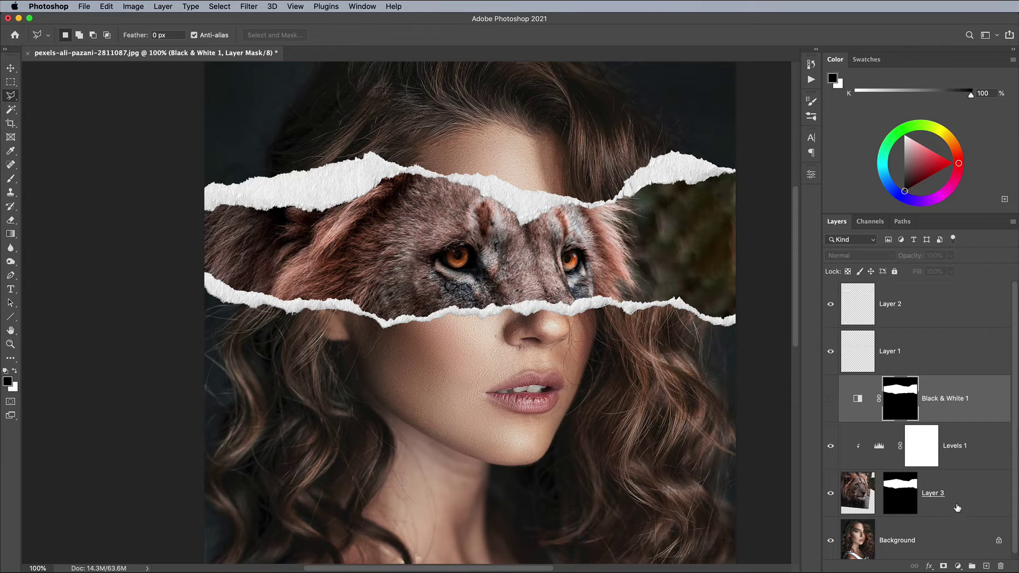
{"action": "left_click", "coordinate": [979, 443]}
{"action": "key", "text": "super+v"}
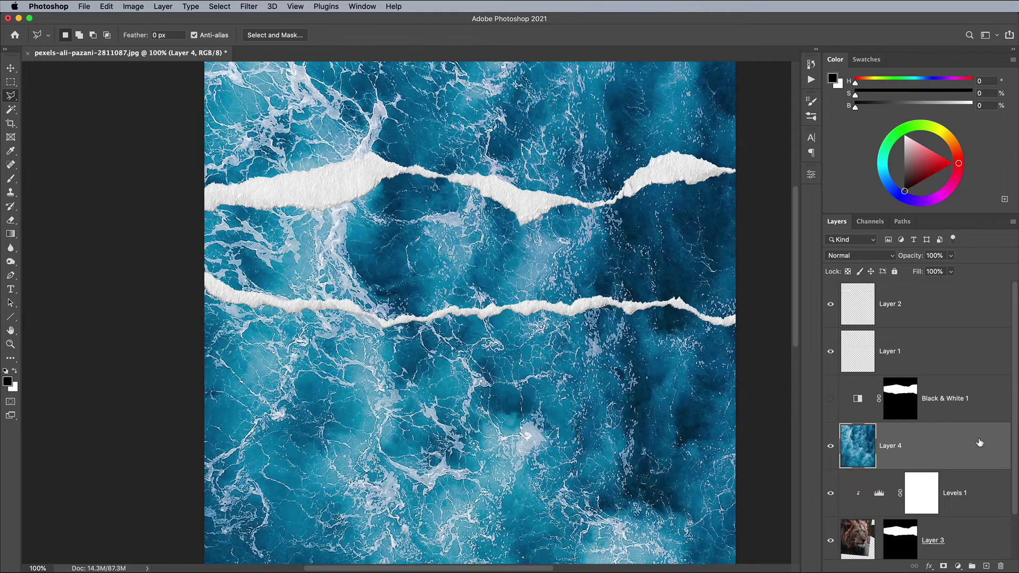
- Rotate the ocean layer 90°, then scale and position it across the eyes
{"action": "key", "text": "super+t"}
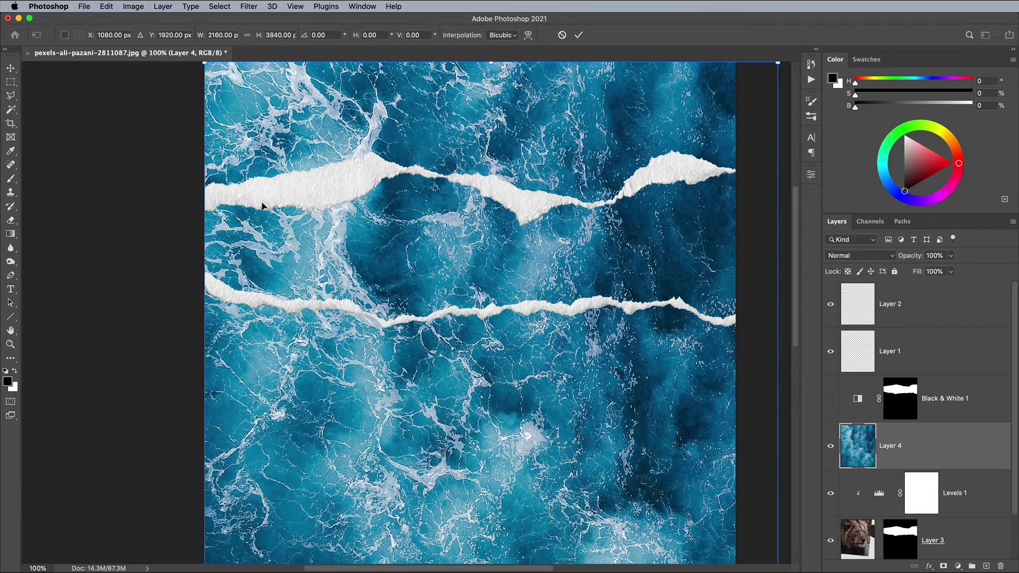
{"action": "left_click_drag", "start_coordinate": [206, 64], "coordinate": [364, 336]}
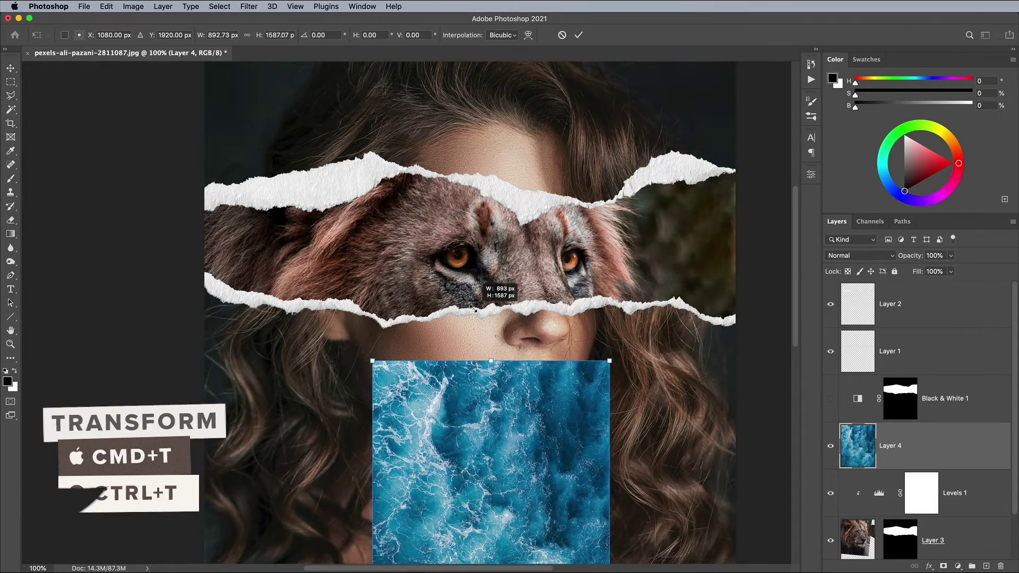
{"action": "left_click_drag", "start_coordinate": [408, 156], "coordinate": [93, 141]}
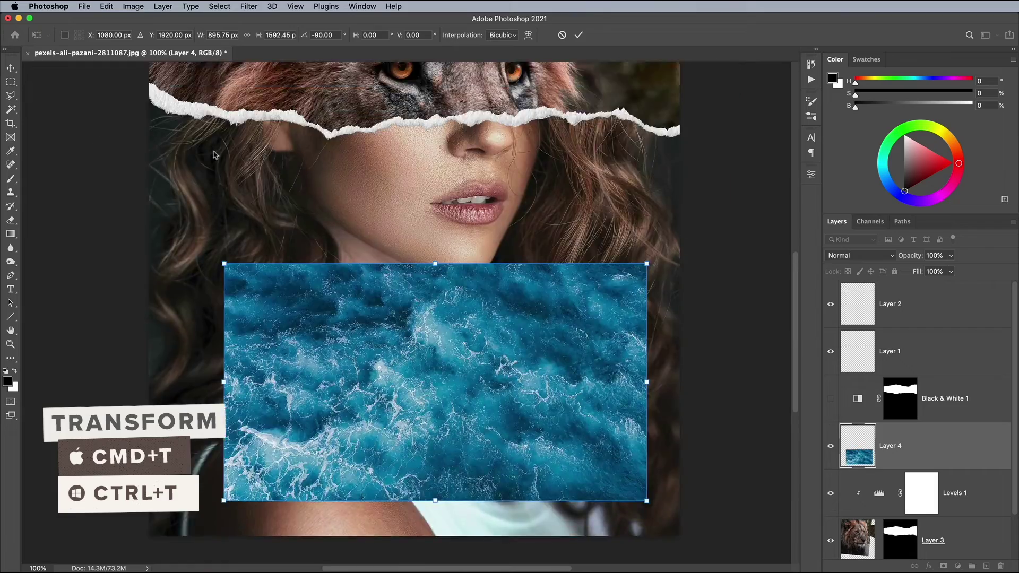
{"action": "mouse_move", "coordinate": [333, 282]}
{"action": "left_mouse_down"}
{"action": "mouse_move", "coordinate": [327, 170]}
{"action": "mouse_move", "coordinate": [272, 138]}
{"action": "left_mouse_up"}
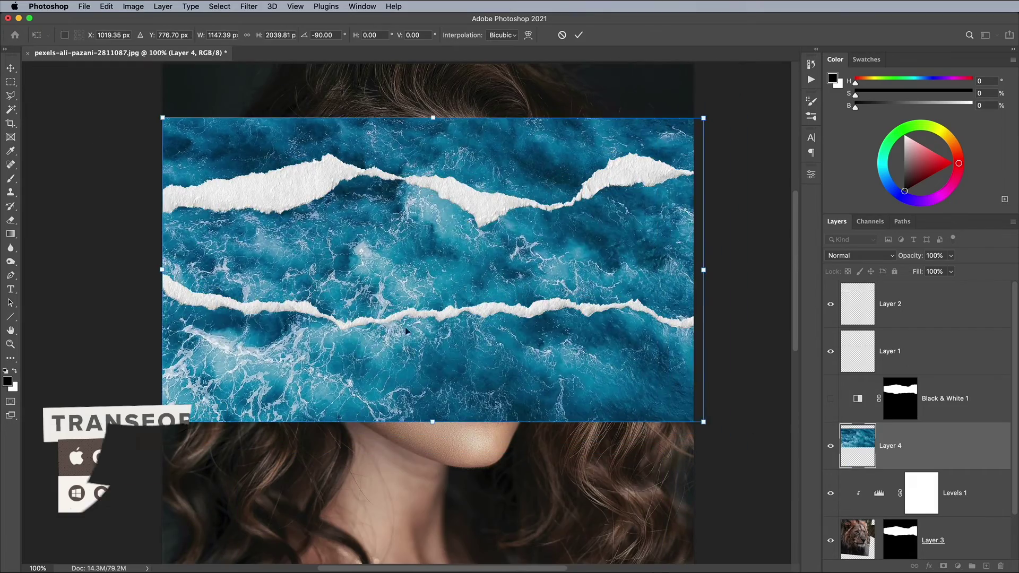
{"action": "left_click_drag", "start_coordinate": [405, 327], "coordinate": [404, 295]}
{"action": "key", "text": "Return"}
- Lasso the torn strip and mask Layer 4's ocean to it
{"action": "key", "text": "l"}
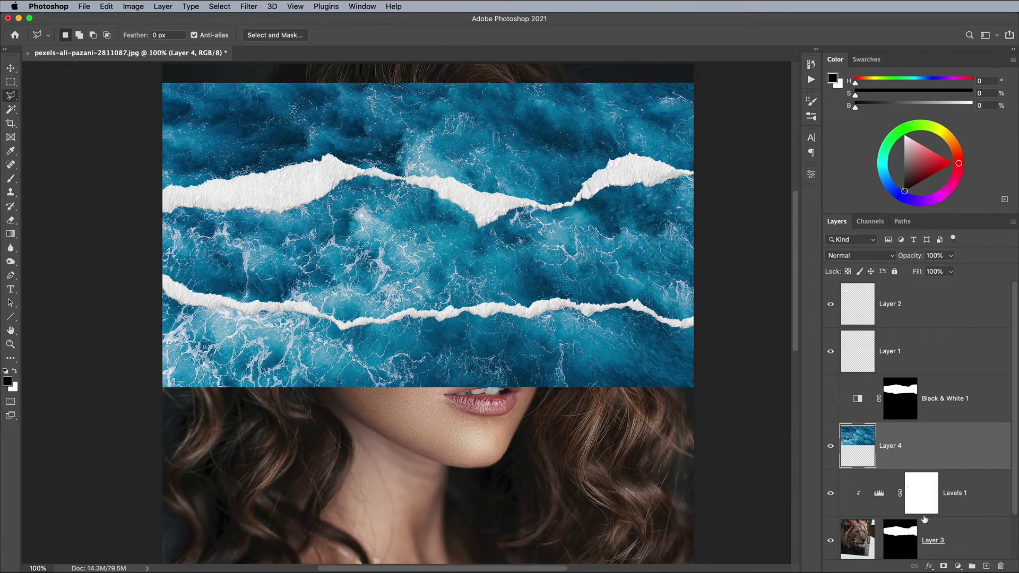
{"action": "left_click_drag", "start_coordinate": [923, 520], "coordinate": [894, 405]}
{"action": "left_click", "coordinate": [944, 566]}
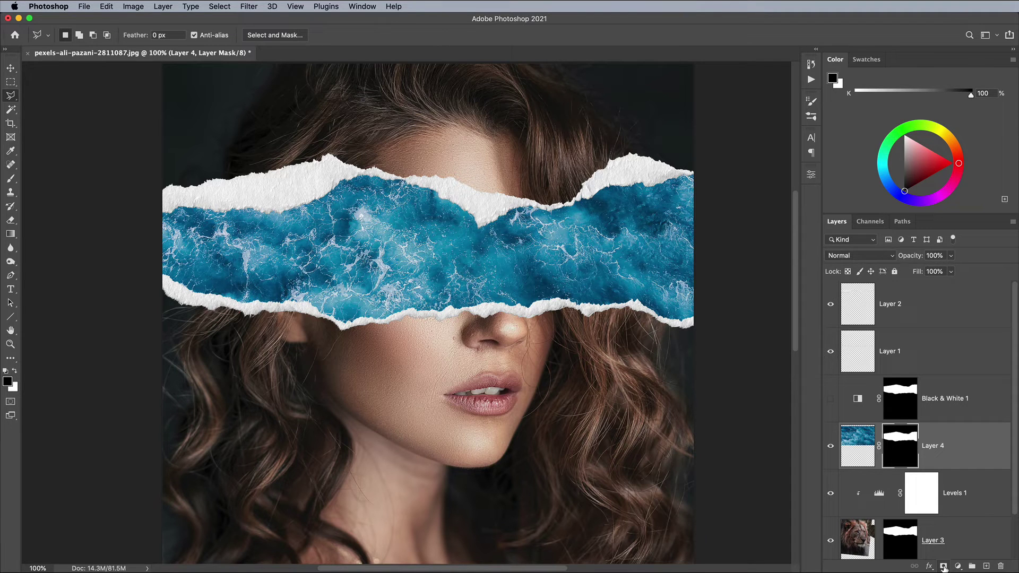
- Invert Black & White 1's mask so it would grey the face, keep it hidden, and zoom in
{"action": "left_click", "coordinate": [830, 399]}
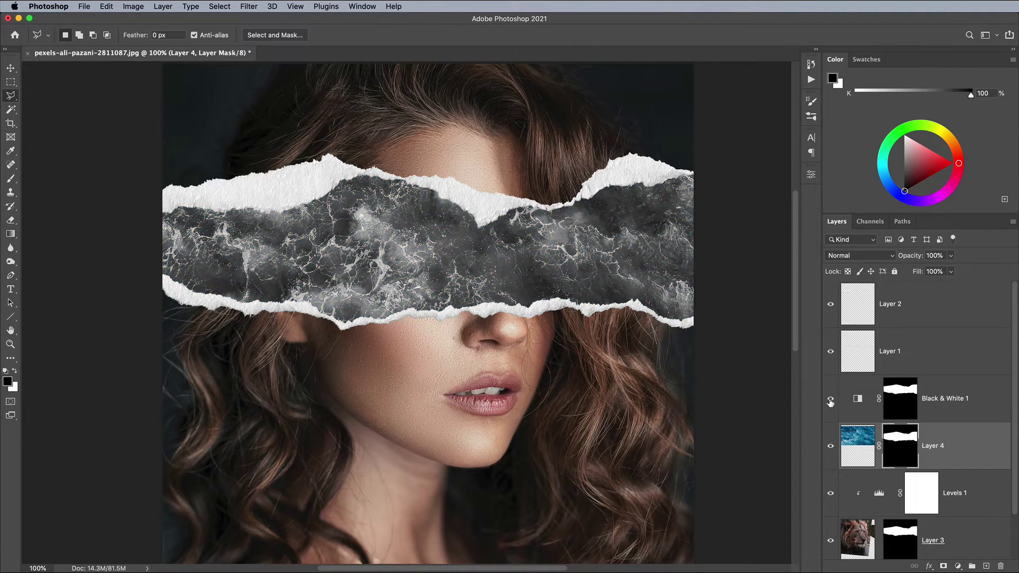
{"action": "left_click", "coordinate": [892, 402]}
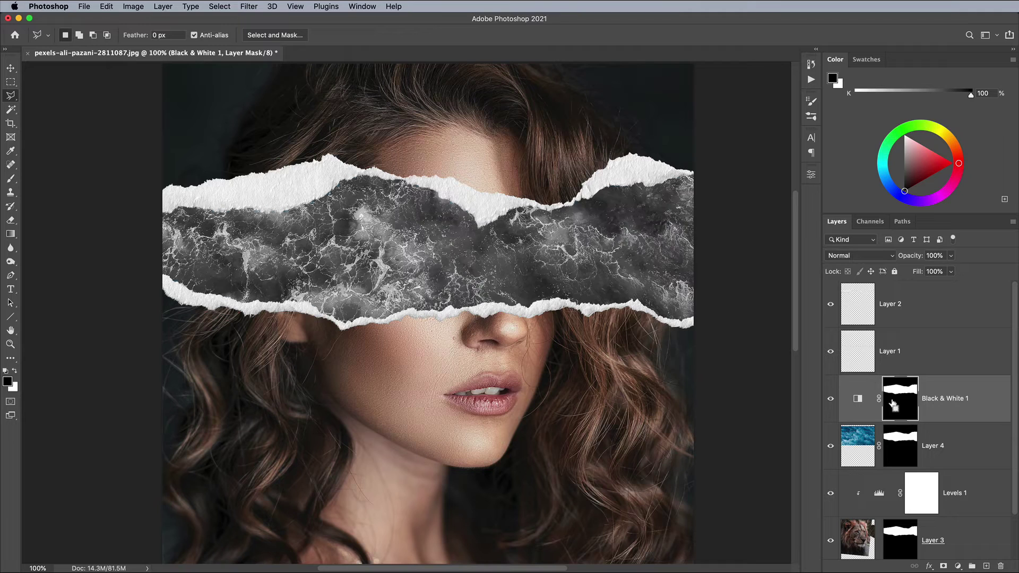
{"action": "key", "text": "super+i"}
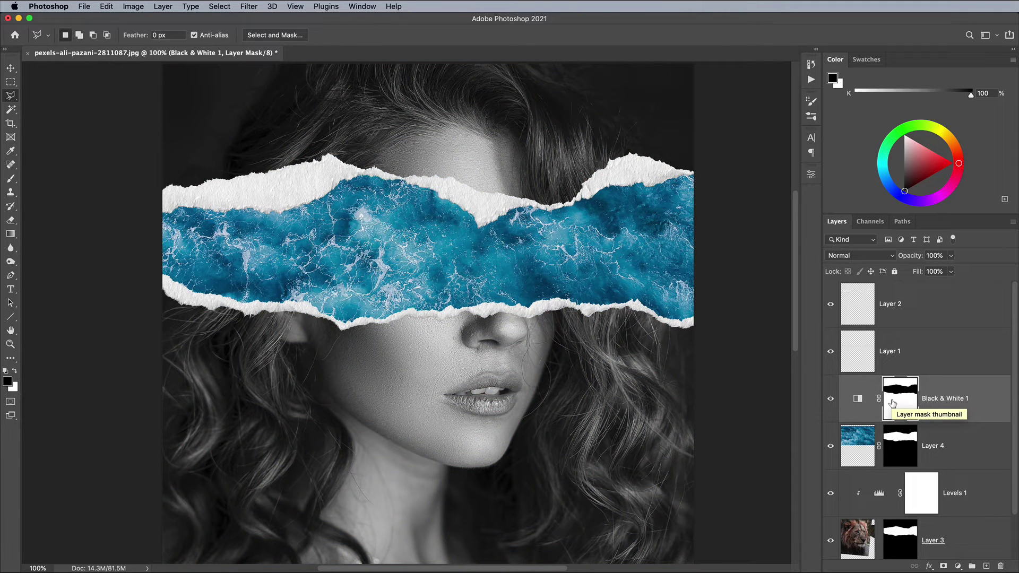
{"action": "left_click", "coordinate": [830, 398]}
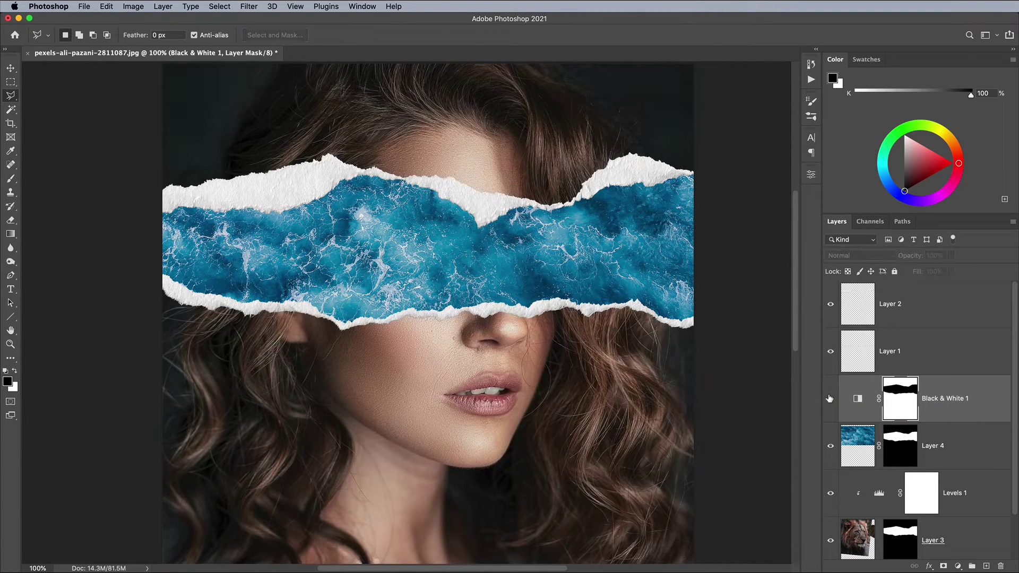
{"action": "key", "text": "super+="}
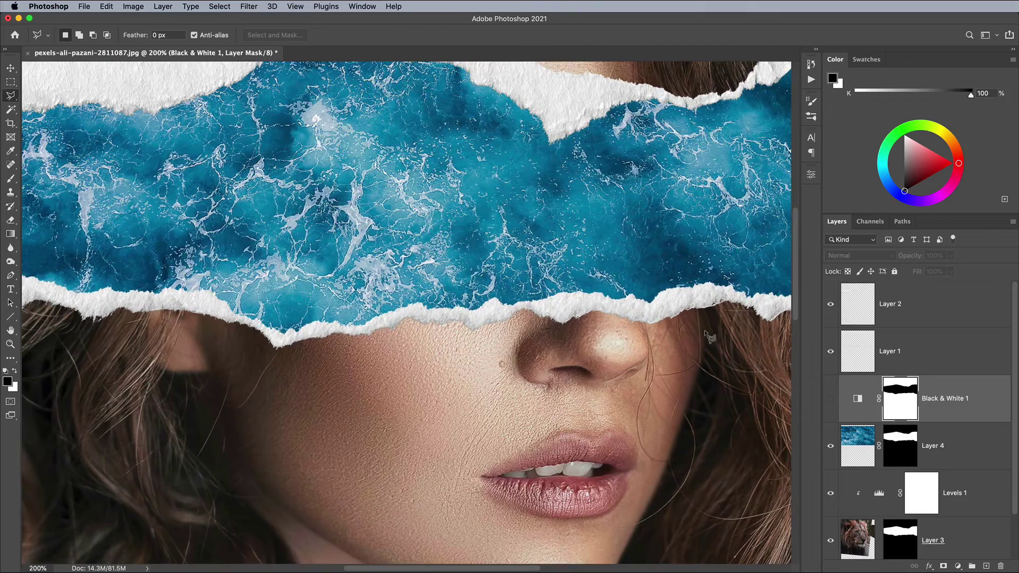
{"action": "scroll", "coordinate": [706, 342], "scroll_direction": "up", "scroll_amount": 3}
{"action": "scroll", "coordinate": [705, 344], "scroll_direction": "up", "scroll_amount": 1}
- Give Layer 2 a drop shadow: angle 90°, distance 20 px, size 30 px, Overlay, 44% opacity
{"action": "double_click", "coordinate": [937, 318]}
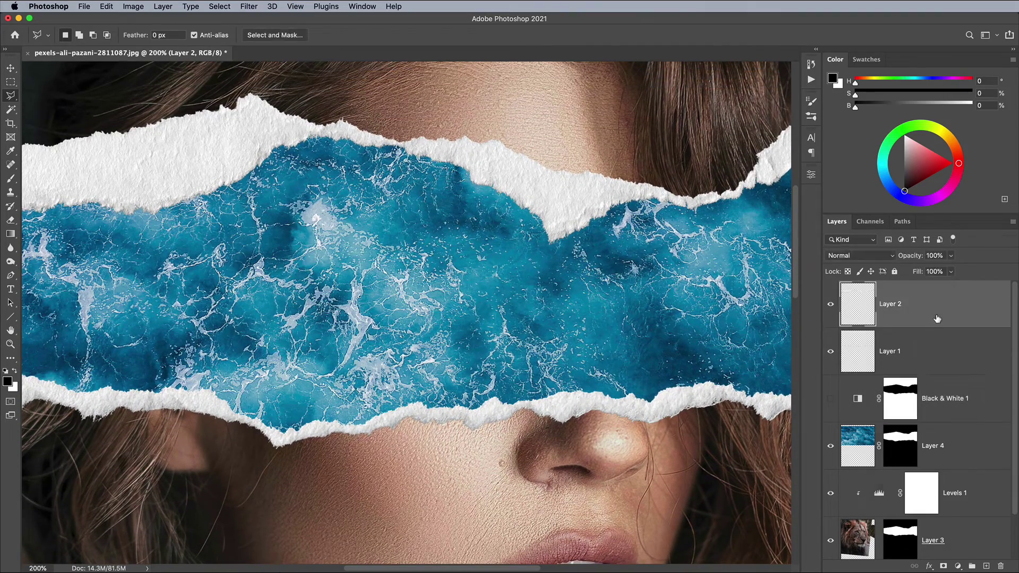
{"action": "left_click", "coordinate": [917, 452]}
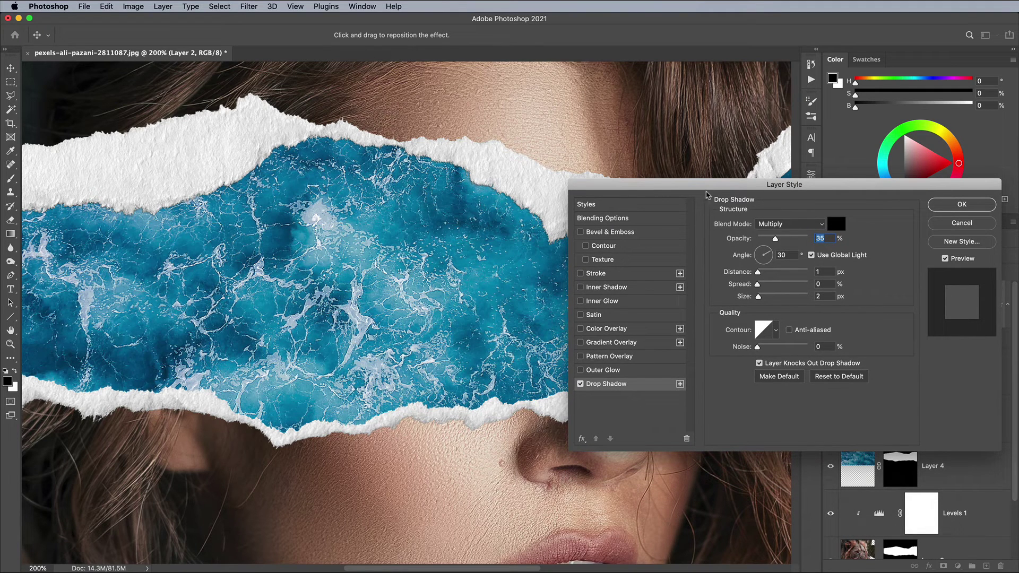
{"action": "mouse_move", "coordinate": [775, 238]}
{"action": "left_mouse_down"}
{"action": "mouse_move", "coordinate": [808, 238]}
{"action": "mouse_move", "coordinate": [764, 253]}
{"action": "left_mouse_up"}
{"action": "left_click", "coordinate": [764, 253]}
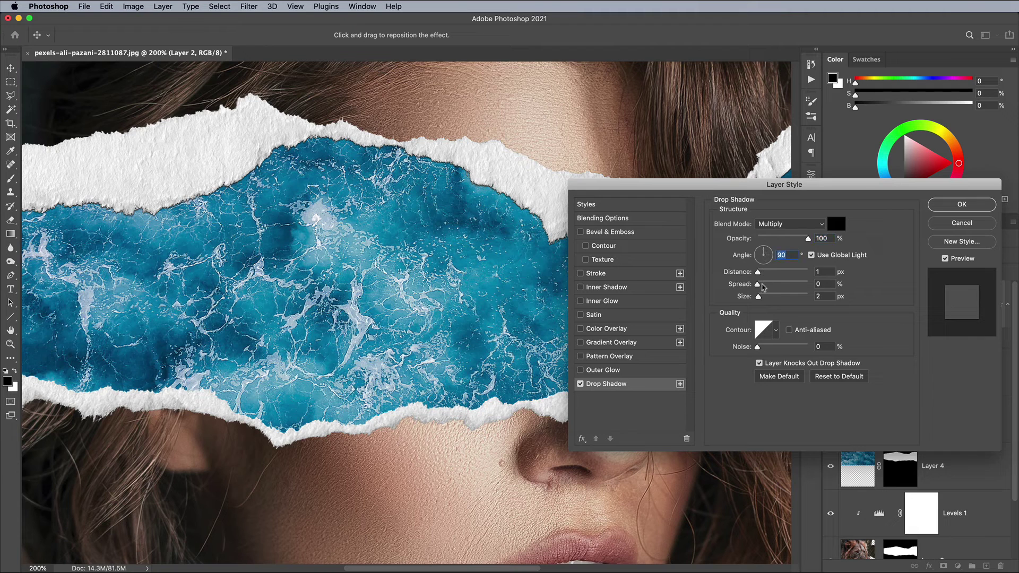
{"action": "left_click_drag", "start_coordinate": [758, 273], "coordinate": [765, 298]}
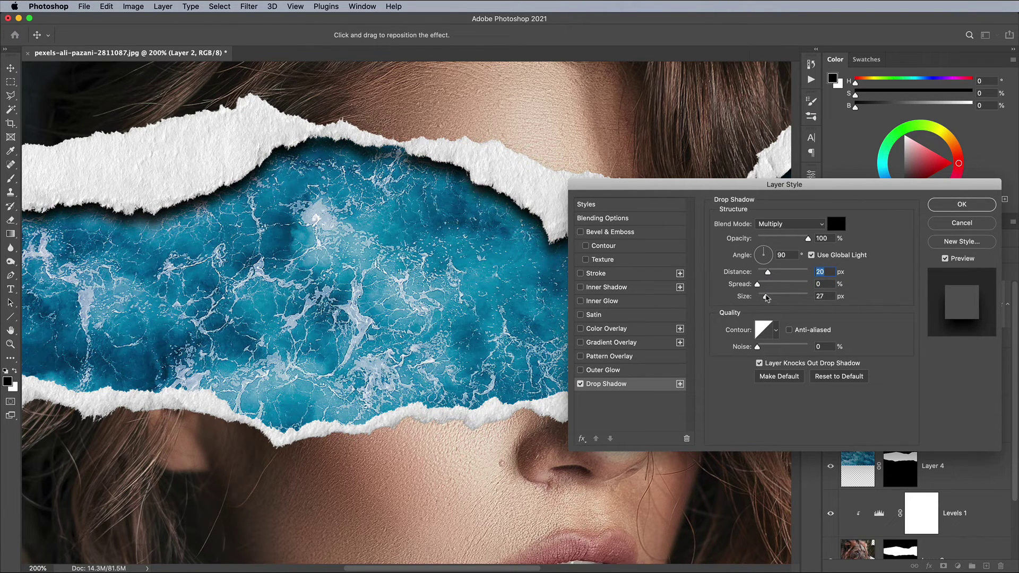
{"action": "left_click", "coordinate": [766, 297]}
{"action": "key", "text": "Up"}
{"action": "key", "text": "Up"}
{"action": "key", "text": "Up"}
{"action": "left_click", "coordinate": [788, 228]}
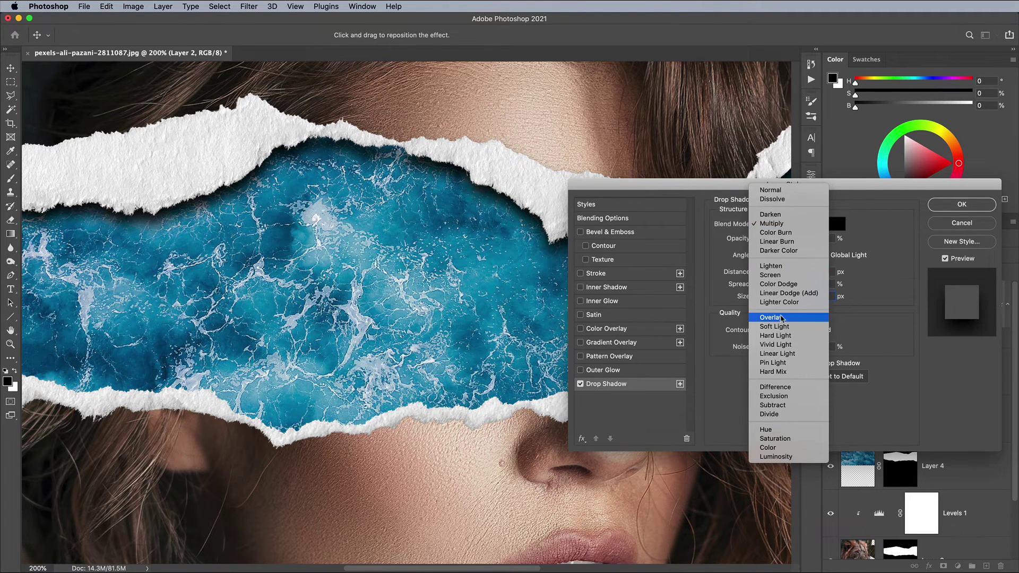
{"action": "left_click", "coordinate": [781, 319]}
{"action": "left_click_drag", "start_coordinate": [807, 239], "coordinate": [781, 240]}
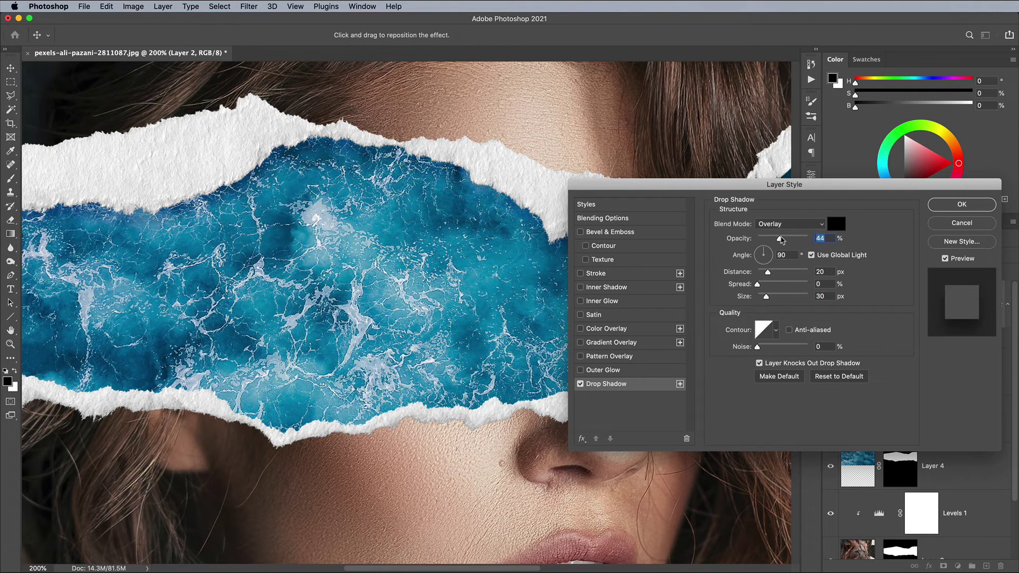
{"action": "left_click", "coordinate": [931, 205]}
- Add an Overlay drop shadow to Layer 1 at a -90° angle, without global light
{"action": "key", "text": "l"}
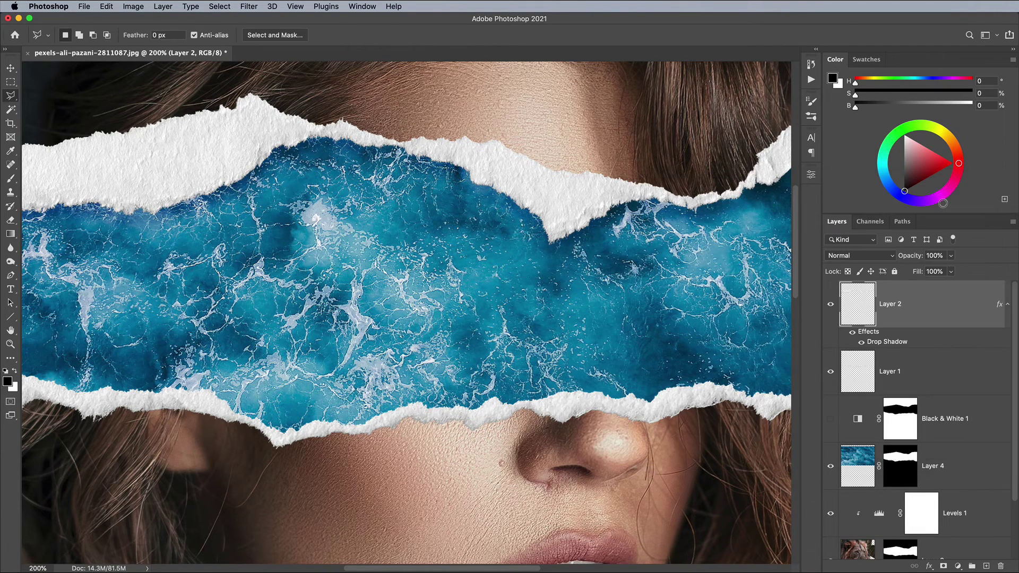
{"action": "double_click", "coordinate": [944, 369]}
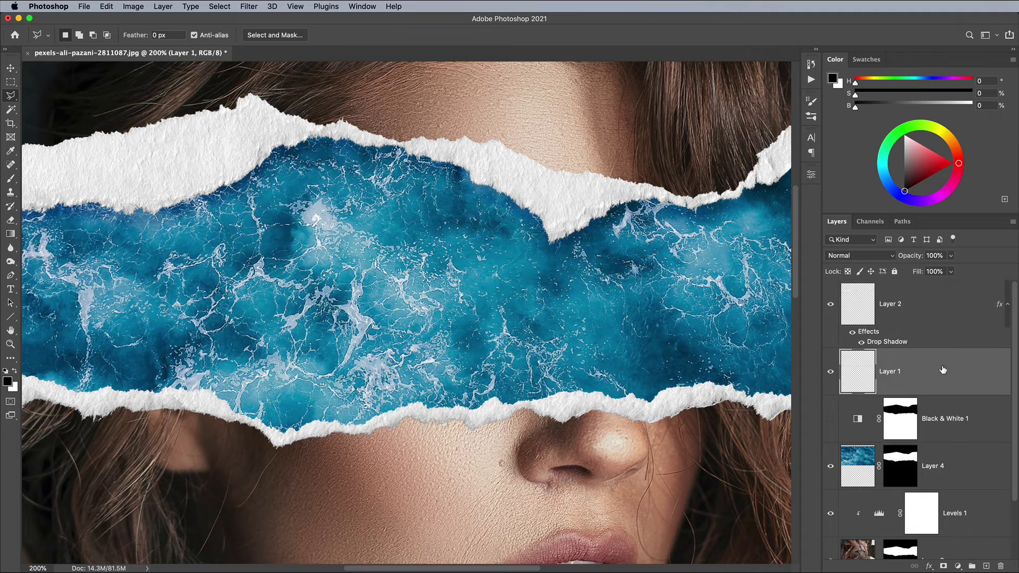
{"action": "left_click", "coordinate": [607, 384]}
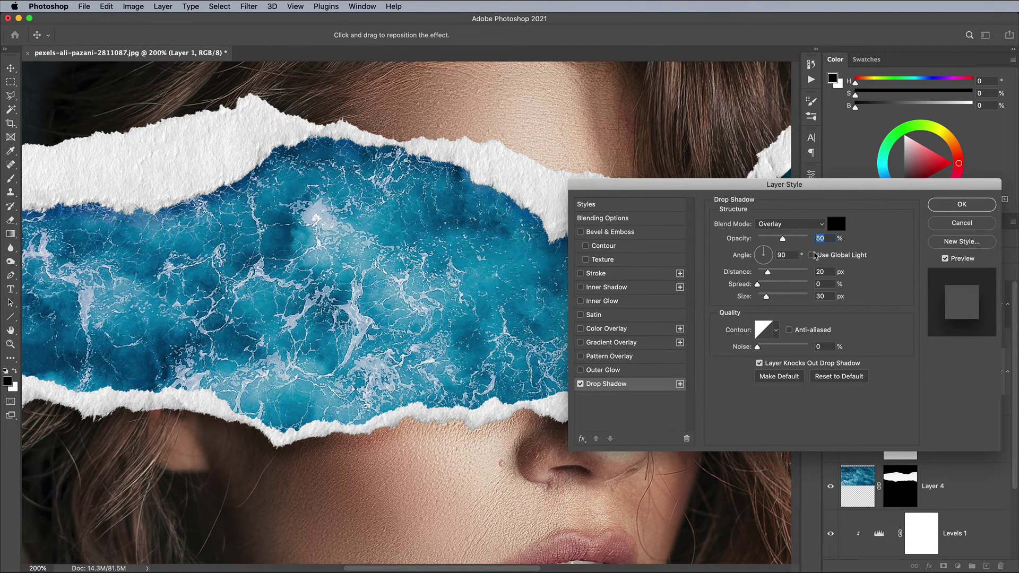
{"action": "left_click", "coordinate": [765, 265]}
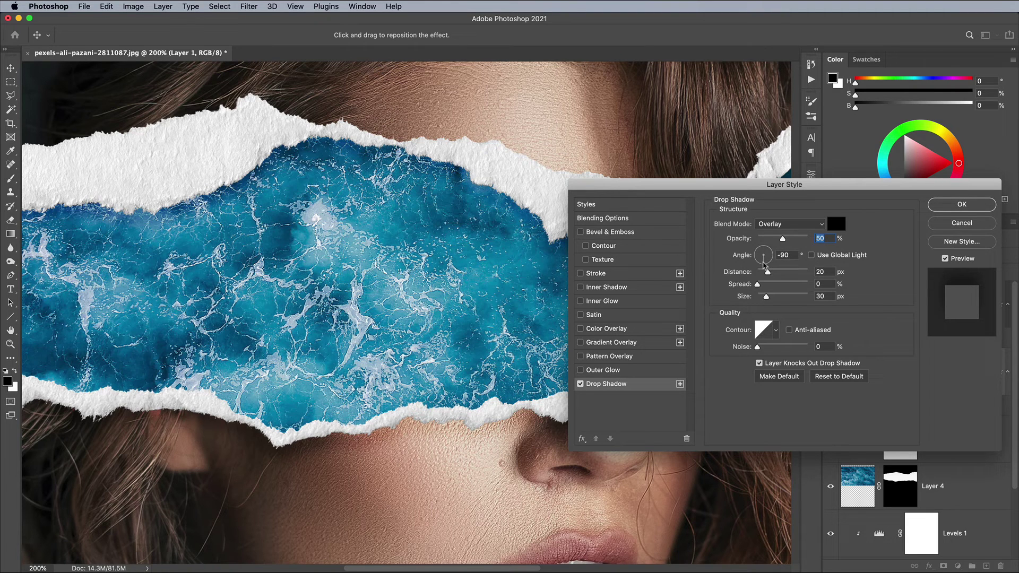
{"action": "left_click", "coordinate": [764, 264]}
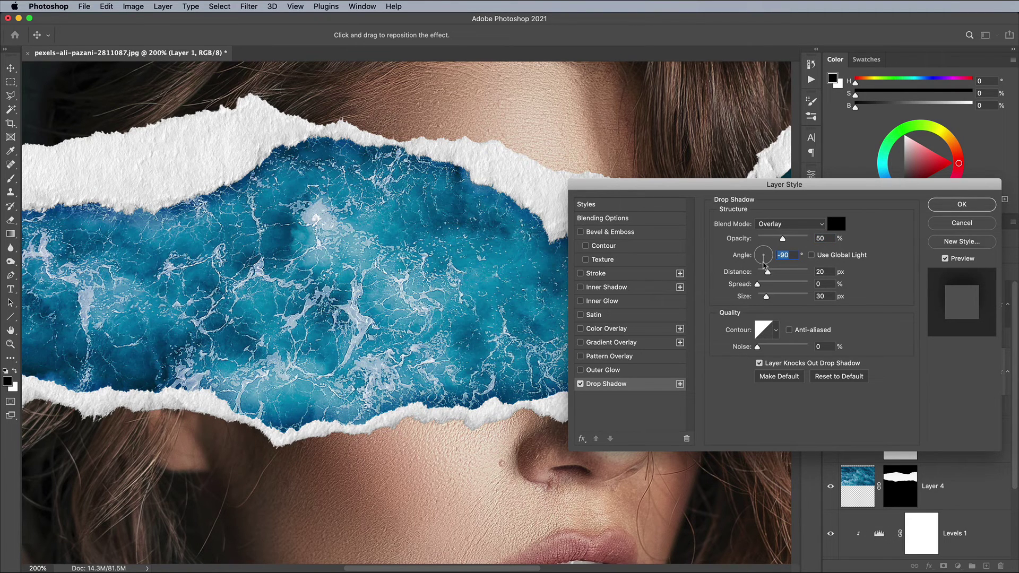
{"action": "left_click", "coordinate": [944, 208]}
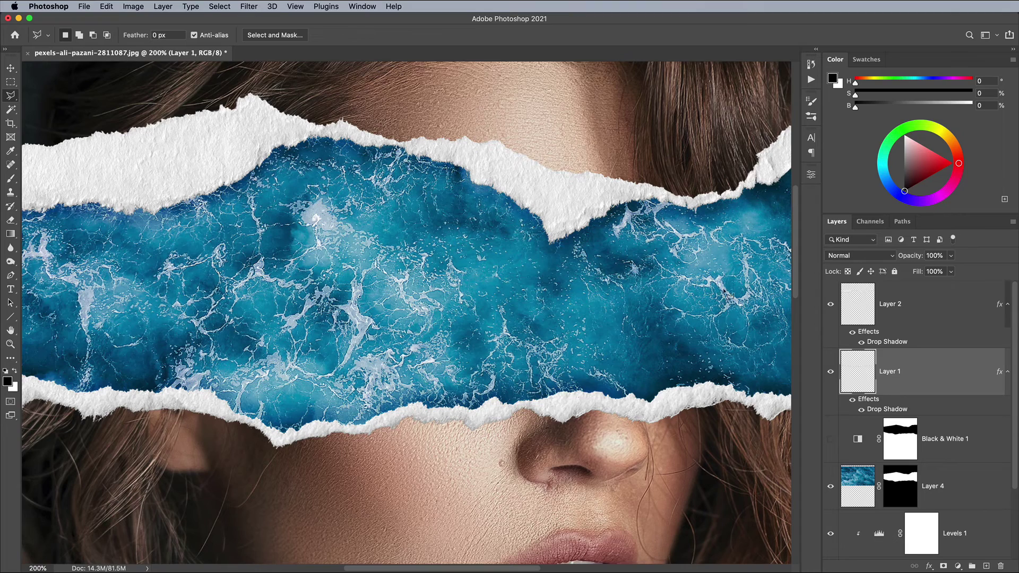
- Fit the image, hide Layers 4 and 3, and show Black & White 1 with its mask inverted
{"action": "key", "text": "super+minus"}
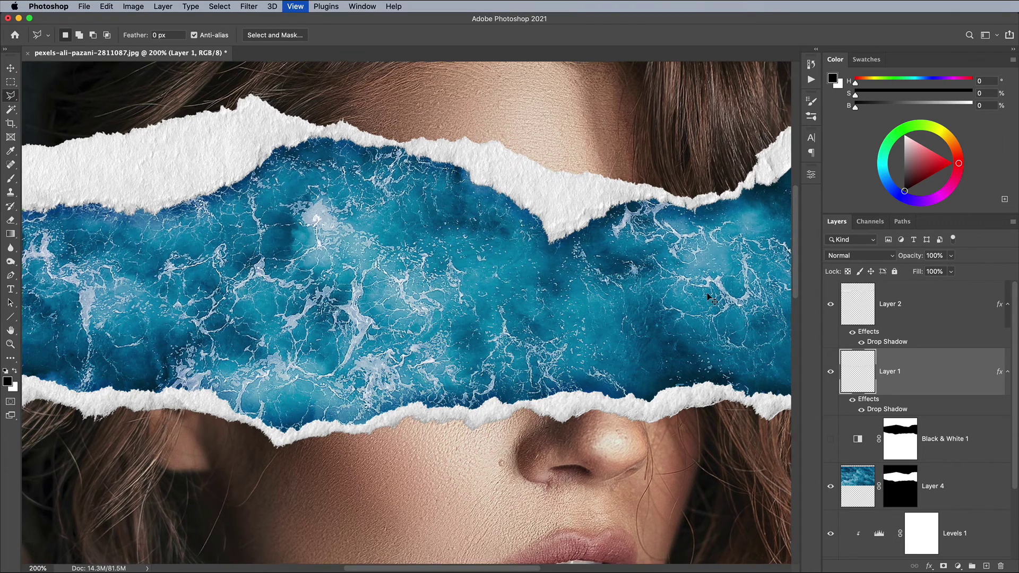
{"action": "key", "text": "super+0"}
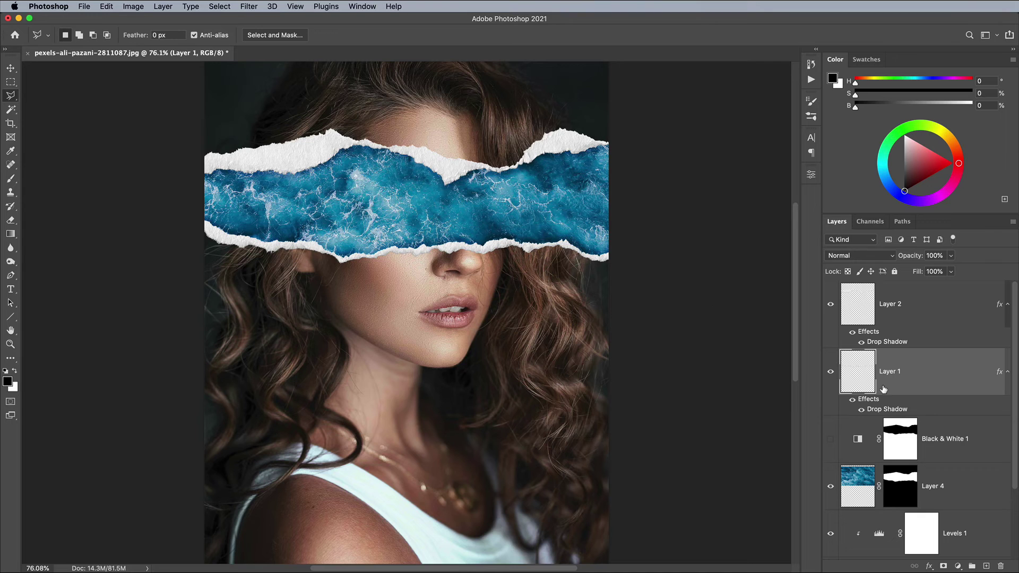
{"action": "scroll", "coordinate": [884, 389], "scroll_direction": "down", "scroll_amount": 3}
{"action": "left_click", "coordinate": [831, 394]}
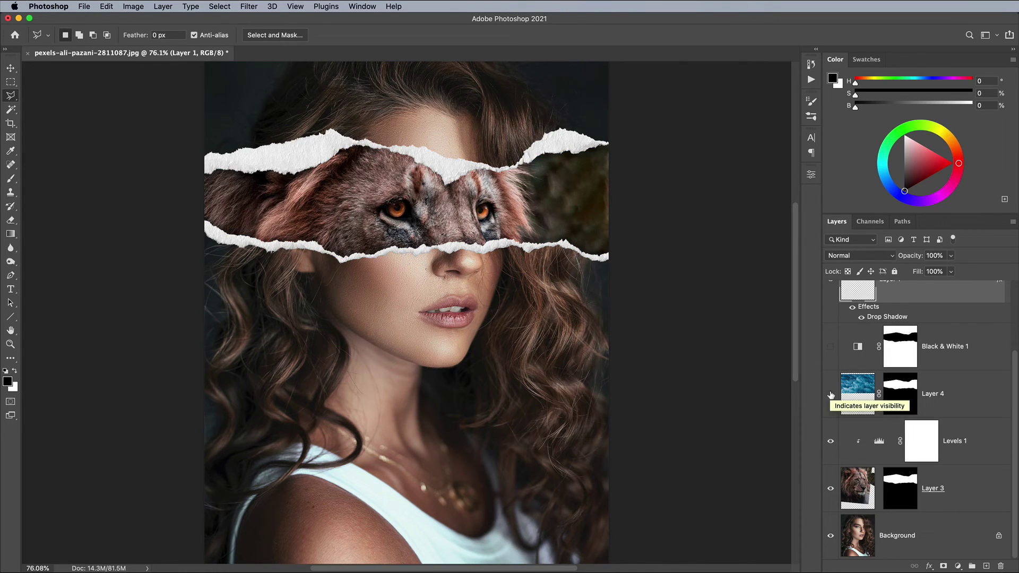
{"action": "left_click", "coordinate": [831, 487]}
{"action": "left_click", "coordinate": [830, 348]}
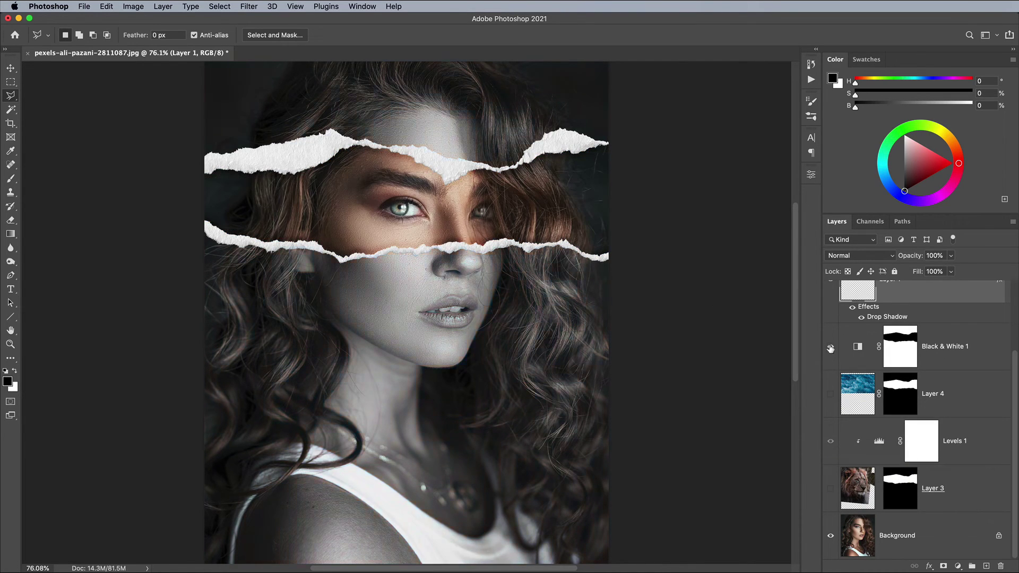
{"action": "left_click", "coordinate": [907, 348]}
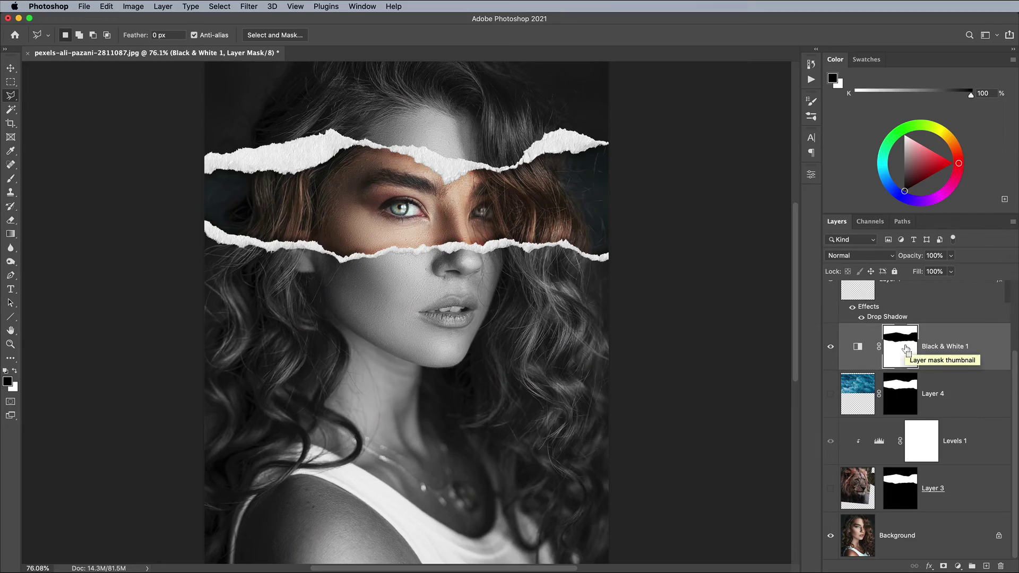
{"action": "key", "text": "ctrl+i"}
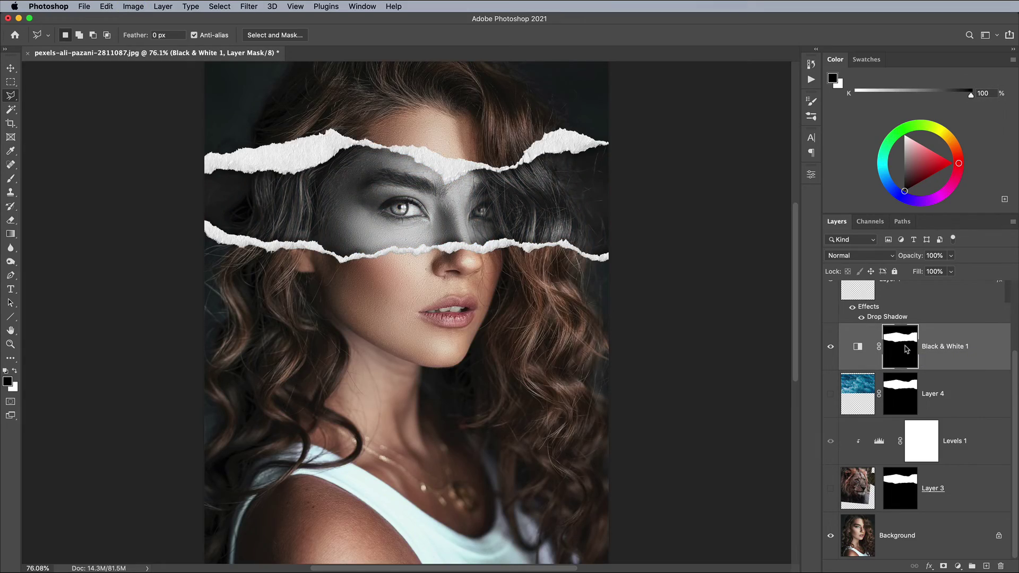